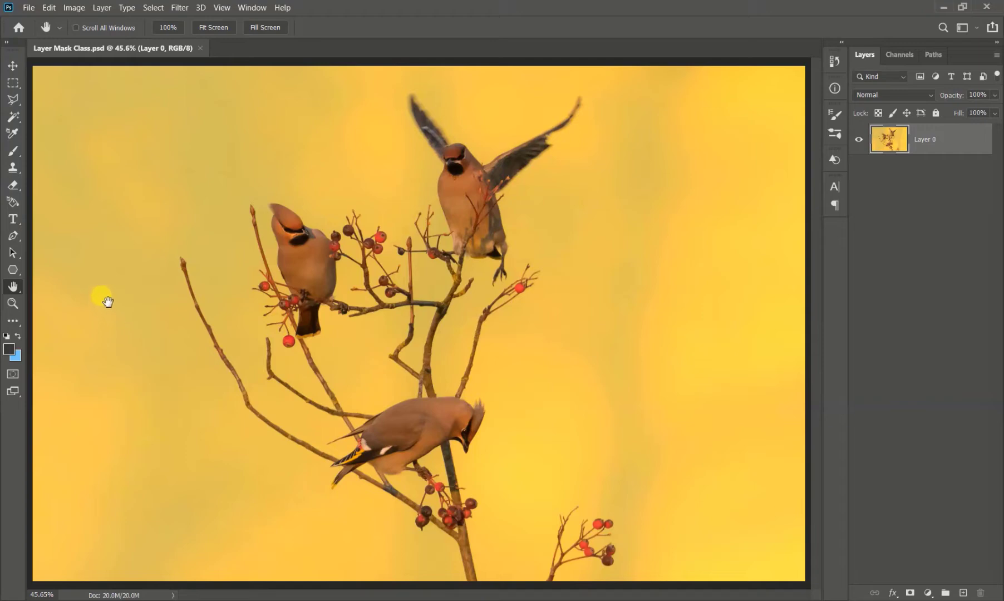
Try erasing the background and parts of the branches directly on Layer 0 with a 125 px Eraser, and undo both strokes.
{"action": "left_click", "coordinate": [14, 185]}
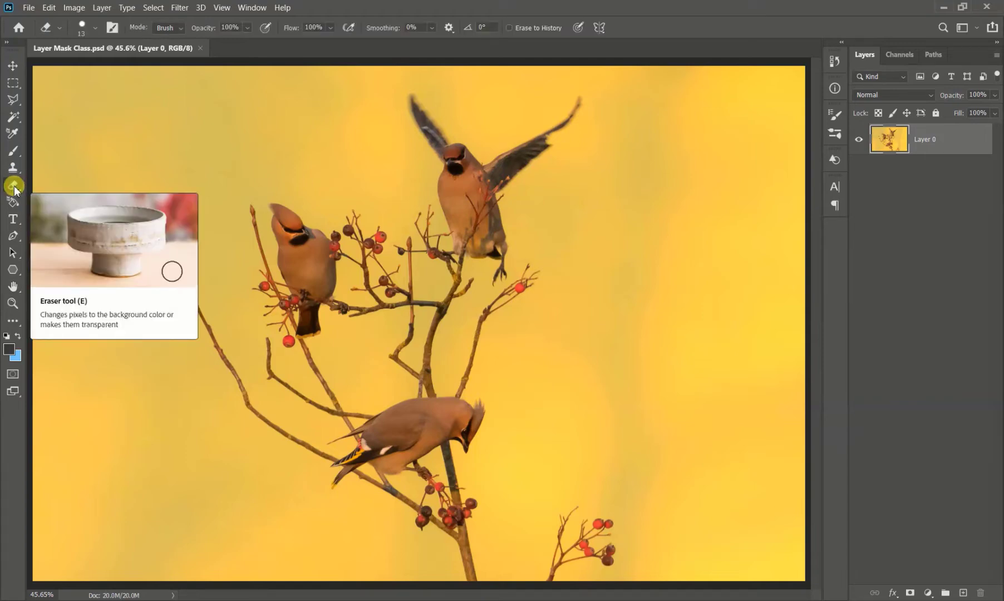
{"action": "key", "text": "bracketright"}
{"action": "key", "text": "bracketright"}
{"action": "key", "text": "bracketright"}
{"action": "key", "text": "bracketright"}
{"action": "key", "text": "bracketright"}
{"action": "key", "text": "bracketright"}
{"action": "key", "text": "bracketright"}
{"action": "key", "text": "bracketright"}
{"action": "key", "text": "bracketright"}
{"action": "key", "text": "bracketright"}
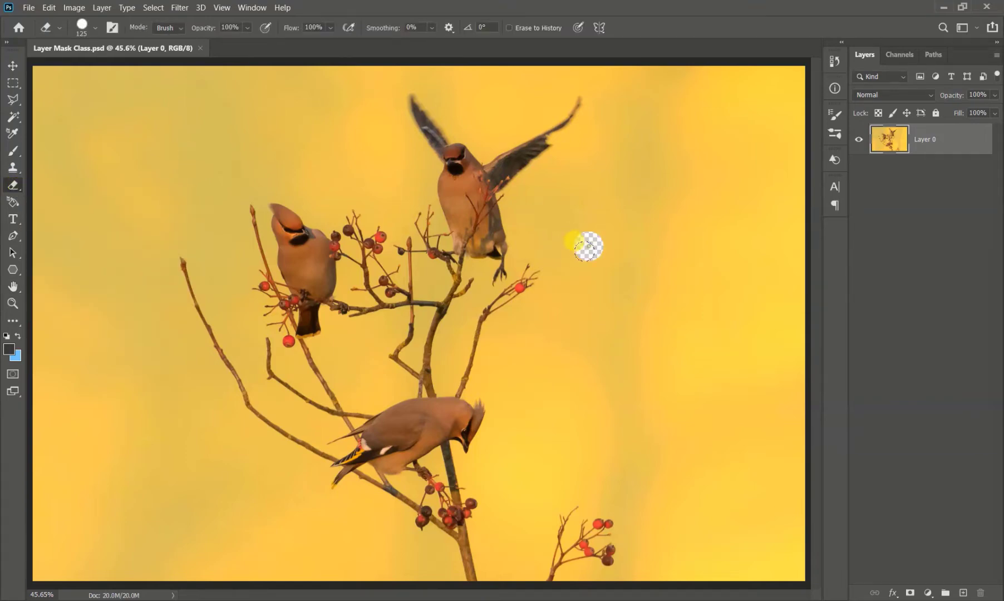
{"action": "mouse_move", "coordinate": [589, 243]}
{"action": "left_mouse_down"}
{"action": "mouse_move", "coordinate": [640, 261]}
{"action": "mouse_move", "coordinate": [604, 275]}
{"action": "mouse_move", "coordinate": [660, 245]}
{"action": "mouse_move", "coordinate": [622, 282]}
{"action": "mouse_move", "coordinate": [599, 265]}
{"action": "mouse_move", "coordinate": [643, 220]}
{"action": "mouse_move", "coordinate": [723, 238]}
{"action": "mouse_move", "coordinate": [719, 262]}
{"action": "mouse_move", "coordinate": [699, 252]}
{"action": "mouse_move", "coordinate": [621, 307]}
{"action": "mouse_move", "coordinate": [639, 289]}
{"action": "left_mouse_up"}
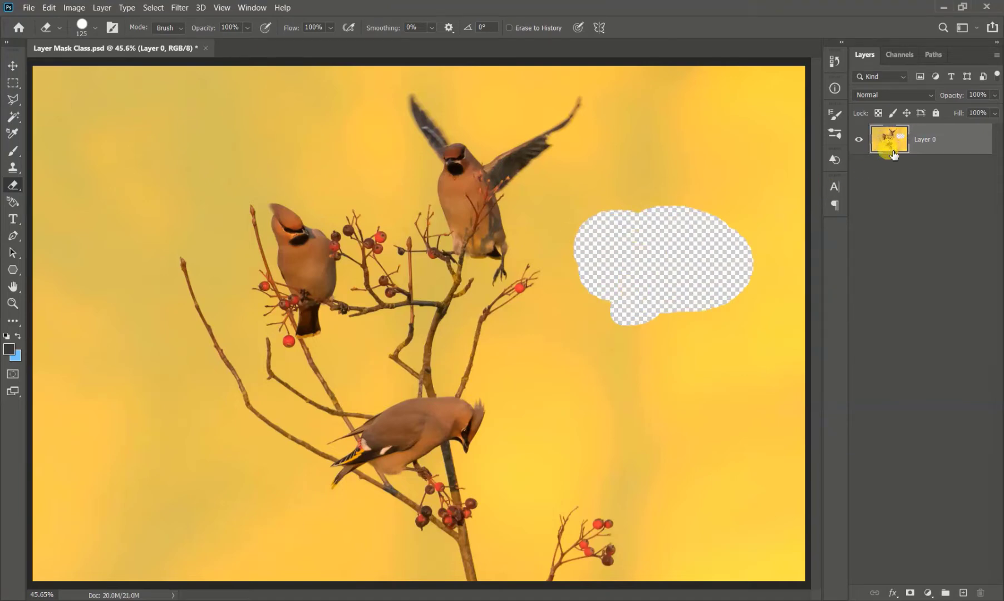
{"action": "mouse_move", "coordinate": [691, 311]}
{"action": "left_mouse_down"}
{"action": "mouse_move", "coordinate": [624, 347]}
{"action": "mouse_move", "coordinate": [633, 304]}
{"action": "mouse_move", "coordinate": [539, 319]}
{"action": "mouse_move", "coordinate": [555, 322]}
{"action": "mouse_move", "coordinate": [398, 384]}
{"action": "left_mouse_up"}
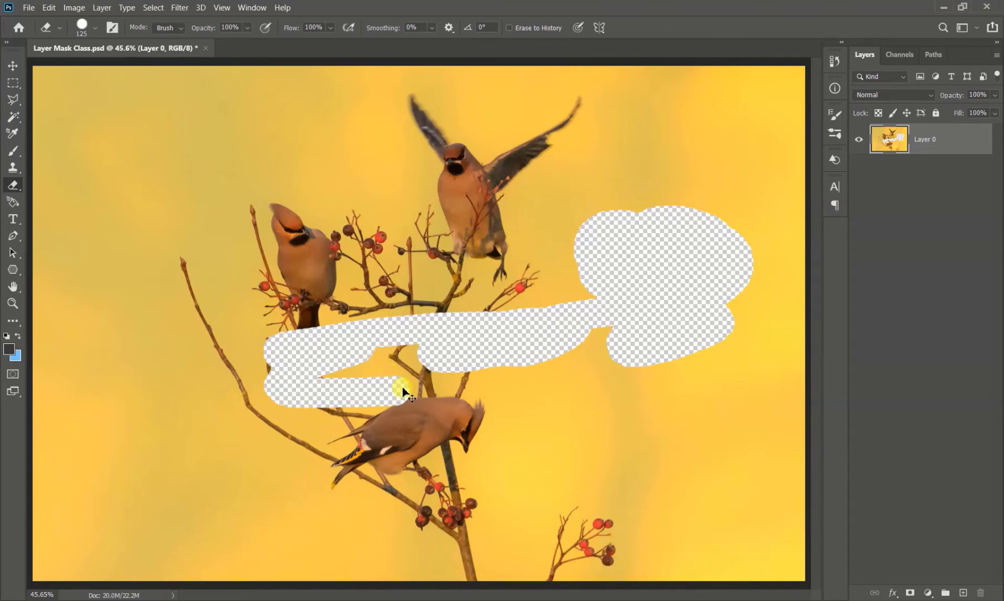
{"action": "key", "text": "ctrl+z"}
{"action": "key", "text": "ctrl+z"}
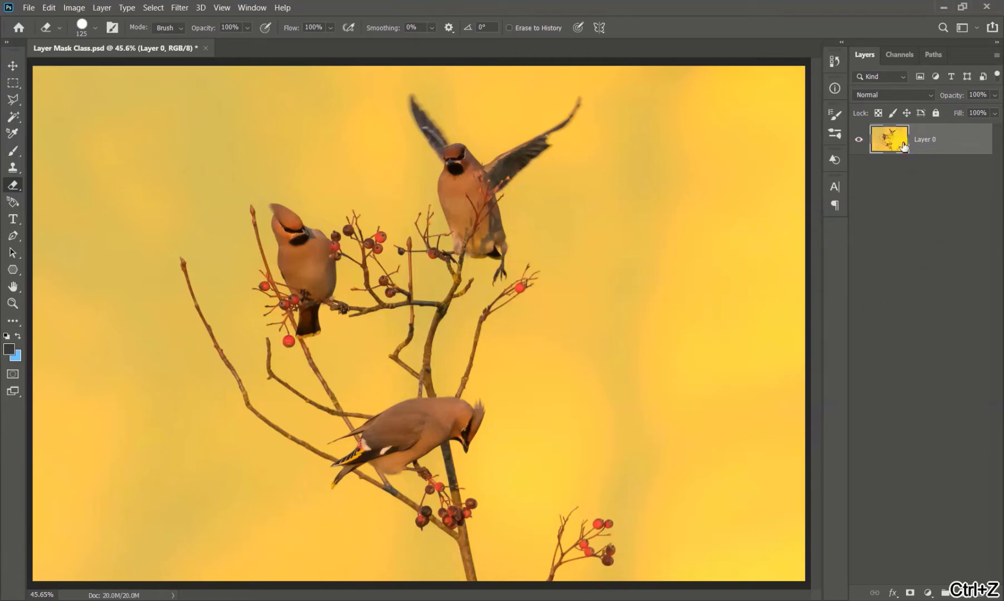
Add a white layer mask to Layer 0.
{"action": "left_click", "coordinate": [946, 149]}
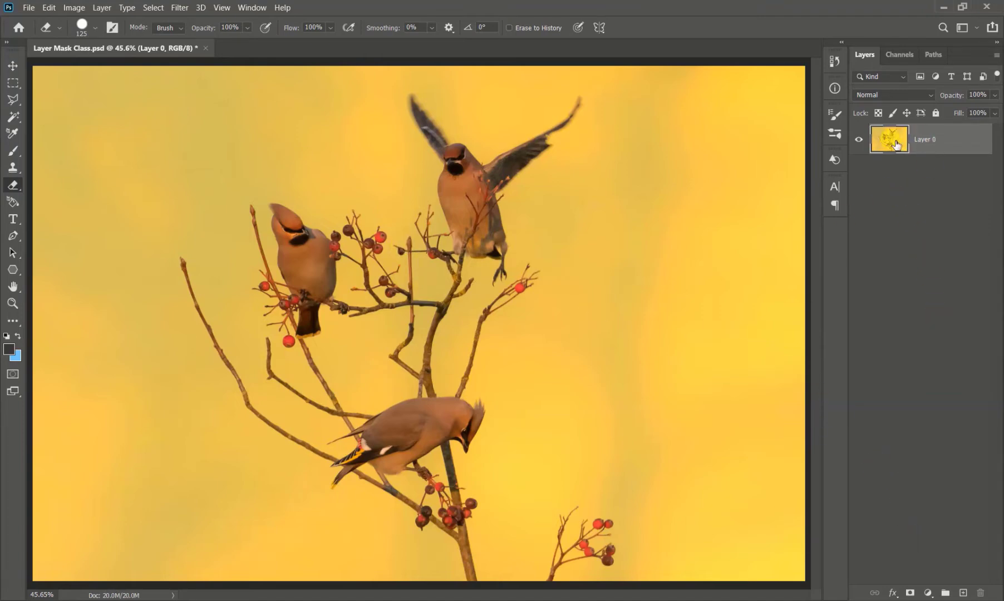
{"action": "left_click", "coordinate": [910, 593]}
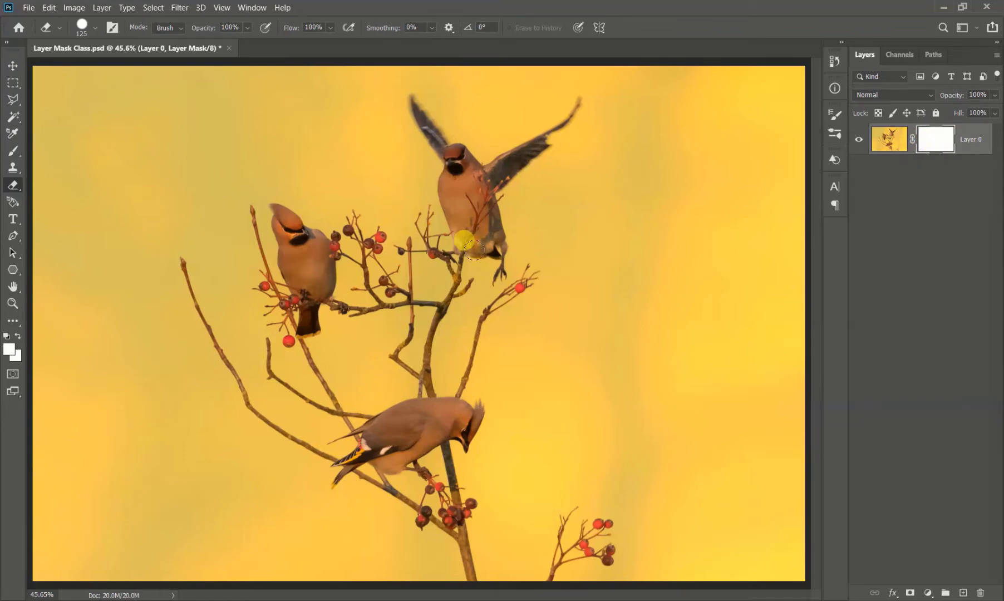
Hide patches of the yellow background beside the birds by painting black on the layer mask with a soft 90 px brush.
{"action": "left_click", "coordinate": [14, 158]}
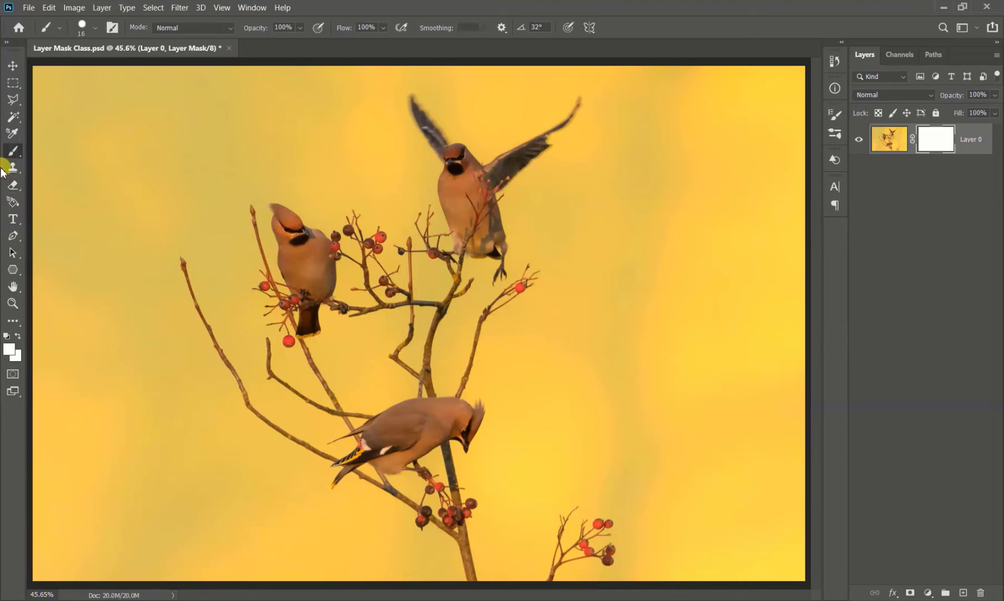
{"action": "left_click", "coordinate": [7, 336]}
{"action": "left_click", "coordinate": [18, 337]}
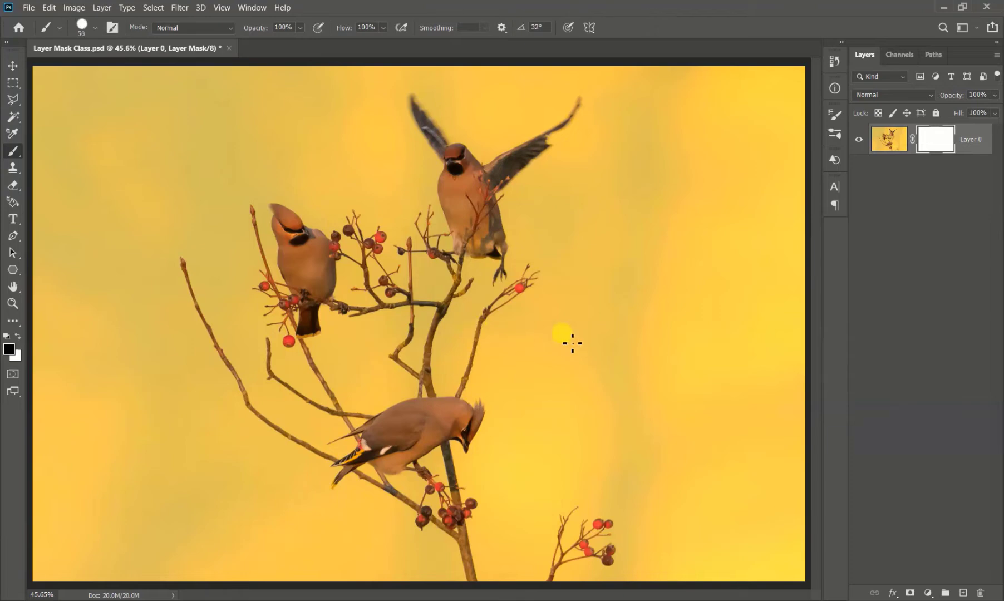
{"action": "key", "text": "ctrl+z"}
{"action": "mouse_move", "coordinate": [646, 224]}
{"action": "left_mouse_down"}
{"action": "mouse_move", "coordinate": [704, 235]}
{"action": "mouse_move", "coordinate": [657, 240]}
{"action": "mouse_move", "coordinate": [715, 242]}
{"action": "mouse_move", "coordinate": [639, 251]}
{"action": "mouse_move", "coordinate": [730, 239]}
{"action": "mouse_move", "coordinate": [691, 267]}
{"action": "mouse_move", "coordinate": [672, 239]}
{"action": "mouse_move", "coordinate": [648, 241]}
{"action": "mouse_move", "coordinate": [702, 241]}
{"action": "mouse_move", "coordinate": [656, 251]}
{"action": "mouse_move", "coordinate": [647, 266]}
{"action": "mouse_move", "coordinate": [737, 319]}
{"action": "mouse_move", "coordinate": [653, 315]}
{"action": "mouse_move", "coordinate": [713, 278]}
{"action": "mouse_move", "coordinate": [641, 333]}
{"action": "mouse_move", "coordinate": [707, 302]}
{"action": "mouse_move", "coordinate": [688, 347]}
{"action": "mouse_move", "coordinate": [652, 387]}
{"action": "mouse_move", "coordinate": [705, 376]}
{"action": "mouse_move", "coordinate": [682, 412]}
{"action": "mouse_move", "coordinate": [680, 450]}
{"action": "left_mouse_up"}
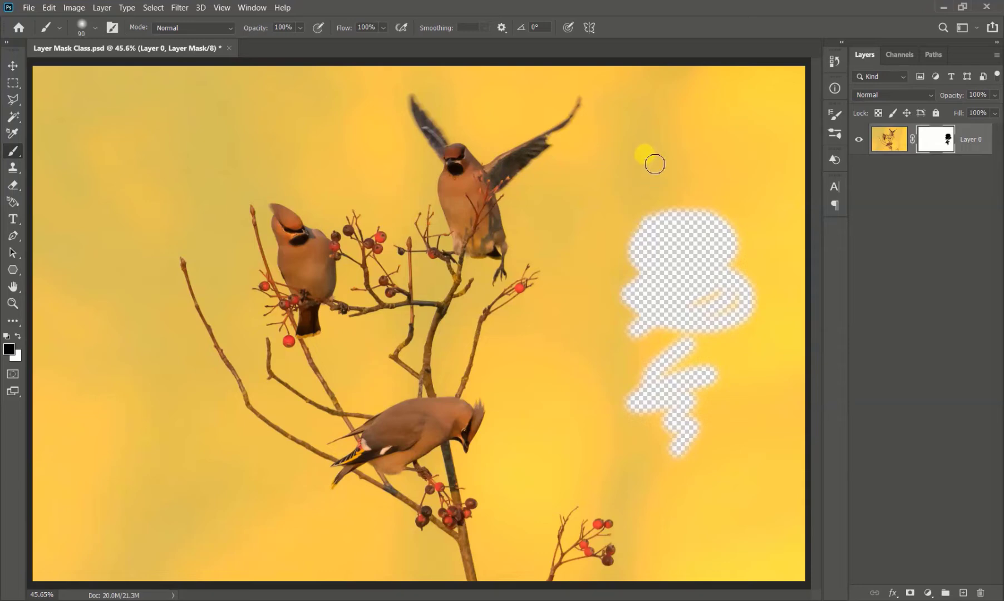
{"action": "mouse_move", "coordinate": [654, 141]}
{"action": "left_mouse_down"}
{"action": "mouse_move", "coordinate": [614, 202]}
{"action": "mouse_move", "coordinate": [606, 251]}
{"action": "left_mouse_up"}
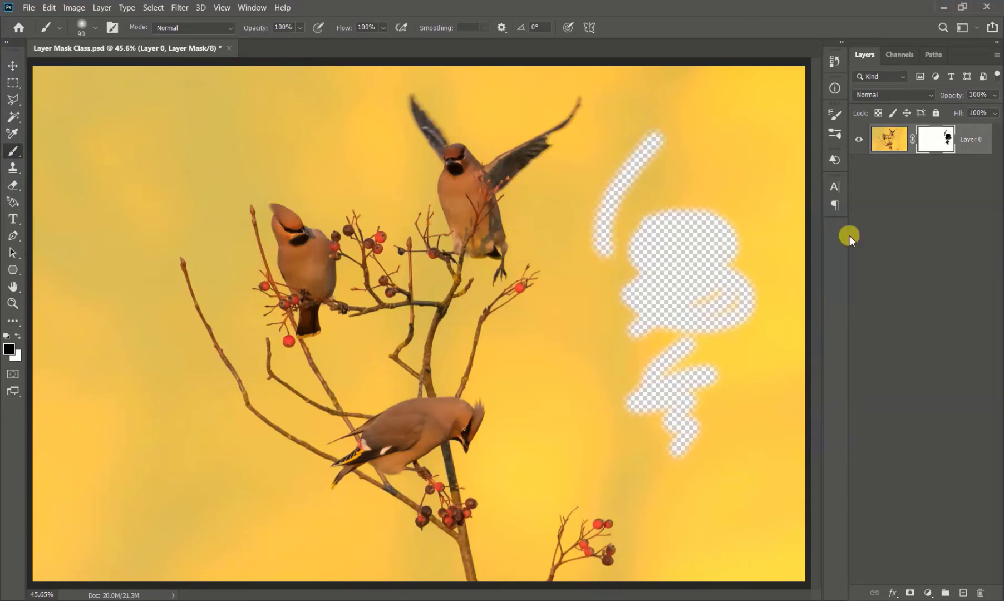
Try painting a dark patch on the layer's image instead of its mask, above the left bird, and undo it.
{"action": "left_click", "coordinate": [890, 146]}
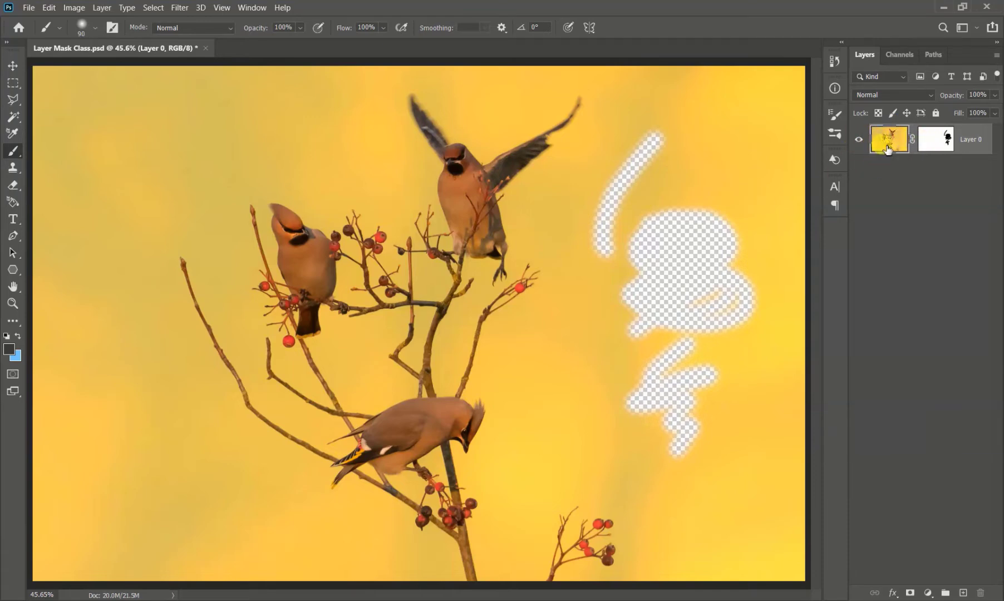
{"action": "mouse_move", "coordinate": [225, 143]}
{"action": "left_mouse_down"}
{"action": "mouse_move", "coordinate": [156, 170]}
{"action": "mouse_move", "coordinate": [201, 141]}
{"action": "mouse_move", "coordinate": [153, 177]}
{"action": "mouse_move", "coordinate": [196, 145]}
{"action": "mouse_move", "coordinate": [171, 196]}
{"action": "mouse_move", "coordinate": [140, 197]}
{"action": "mouse_move", "coordinate": [148, 179]}
{"action": "mouse_move", "coordinate": [162, 217]}
{"action": "left_mouse_up"}
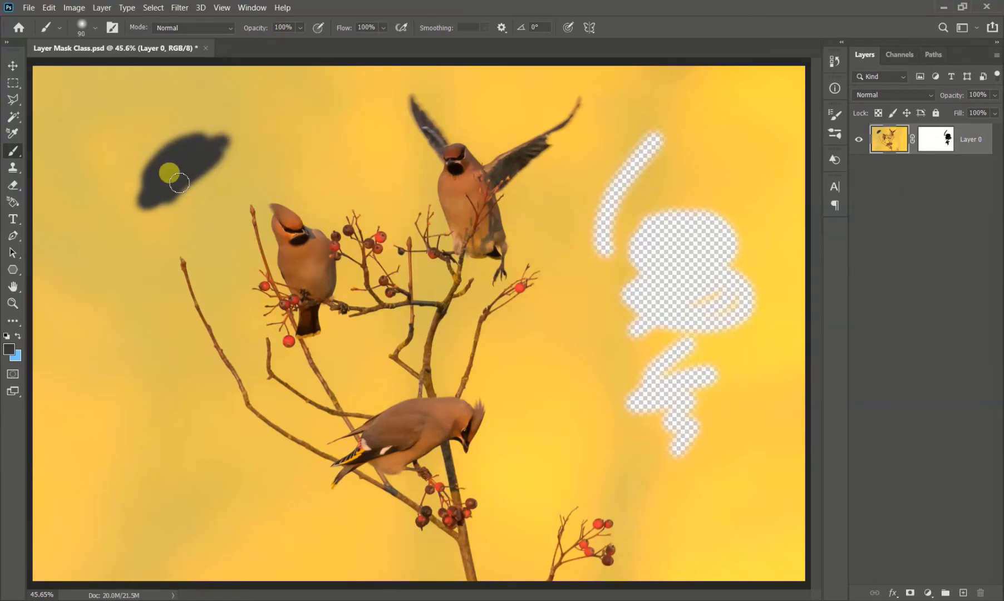
{"action": "key", "text": "ctrl+z"}
Paint a round black spot on the layer mask to the right of the flying bird, and switch the mask off and on again.
{"action": "left_click", "coordinate": [936, 139]}
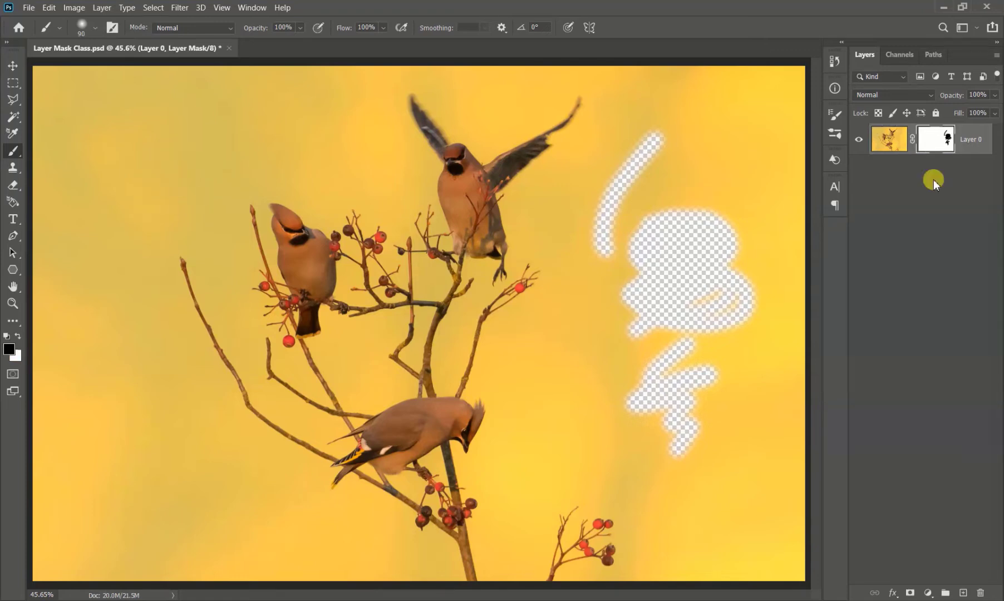
{"action": "mouse_move", "coordinate": [738, 160]}
{"action": "left_mouse_down"}
{"action": "mouse_move", "coordinate": [711, 155]}
{"action": "mouse_move", "coordinate": [710, 165]}
{"action": "mouse_move", "coordinate": [744, 152]}
{"action": "mouse_move", "coordinate": [709, 148]}
{"action": "mouse_move", "coordinate": [739, 158]}
{"action": "mouse_move", "coordinate": [713, 131]}
{"action": "mouse_move", "coordinate": [748, 160]}
{"action": "mouse_move", "coordinate": [712, 154]}
{"action": "mouse_move", "coordinate": [734, 144]}
{"action": "left_mouse_up"}
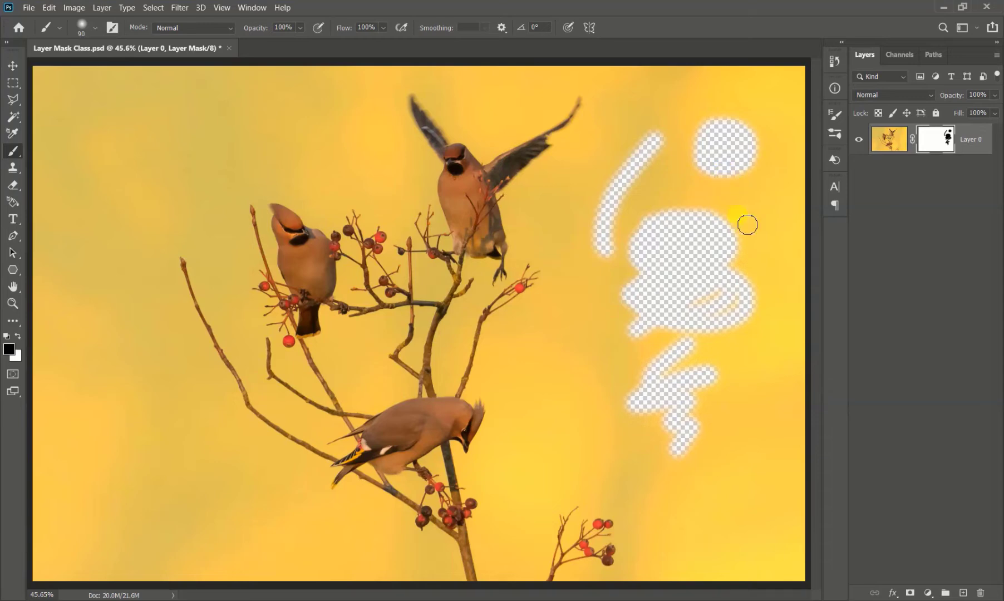
{"action": "left_click", "coordinate": [938, 143], "text": "shift"}
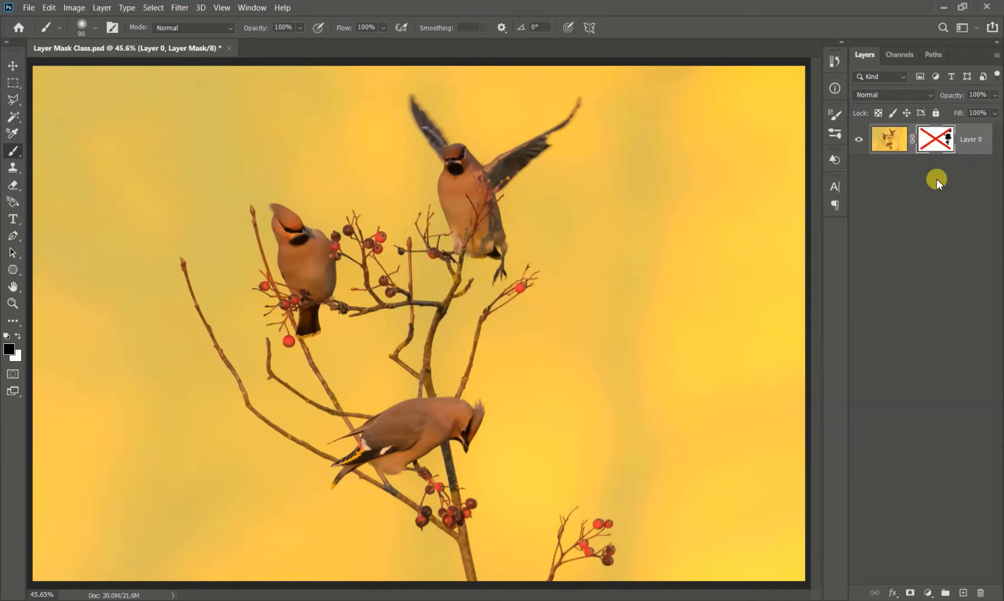
{"action": "left_click", "coordinate": [936, 140], "text": "shift"}
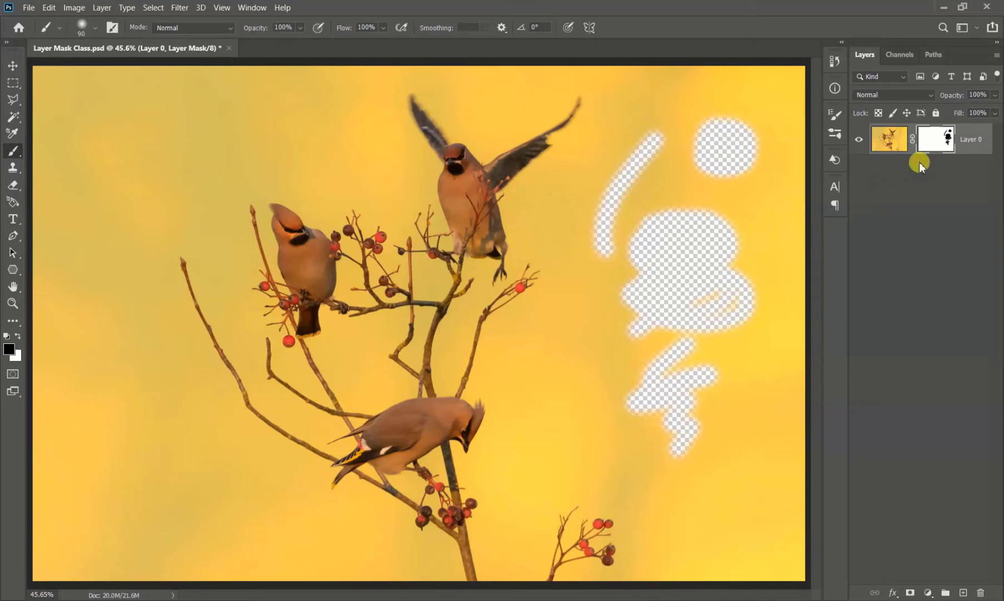
Reset the layer mask by filling it with white at 100% opacity in Normal mode.
{"action": "left_click", "coordinate": [18, 336]}
{"action": "key", "text": "i"}
{"action": "key", "text": "shift+BackSpace"}
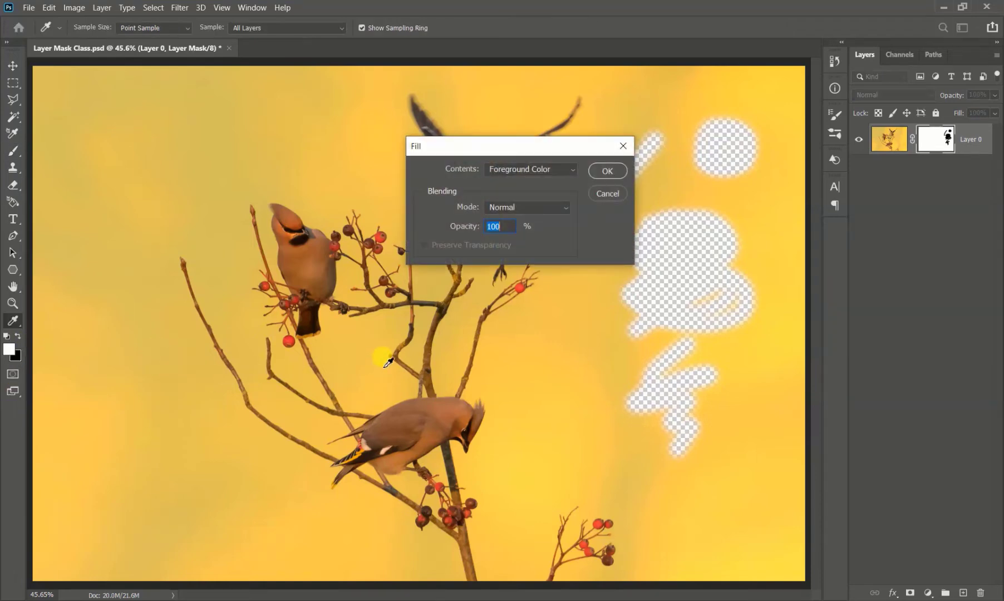
{"action": "key", "text": "Return"}
{"action": "key", "text": "b"}
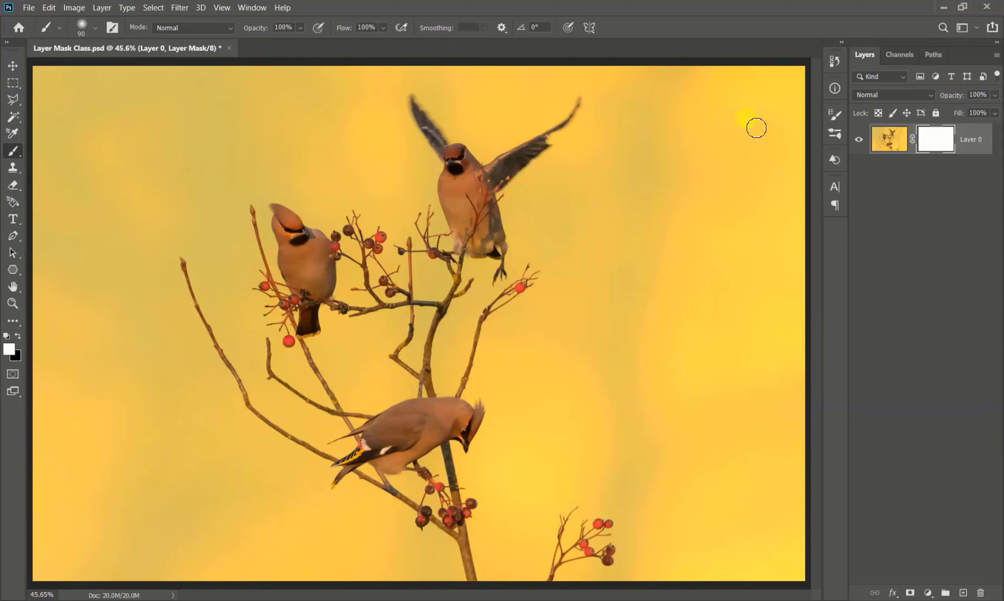
With the layer mask active, select the whole yellow background using the Magic Wand at tolerance 32 with Contiguous off, adding the missed areas.
{"action": "left_click", "coordinate": [900, 147]}
{"action": "left_click", "coordinate": [931, 145]}
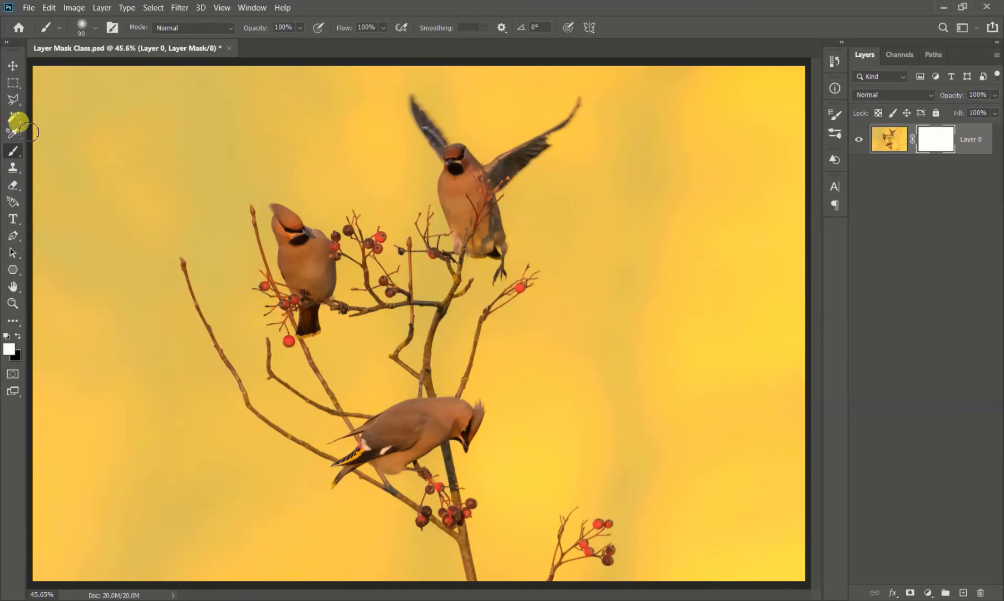
{"action": "left_click", "coordinate": [13, 117]}
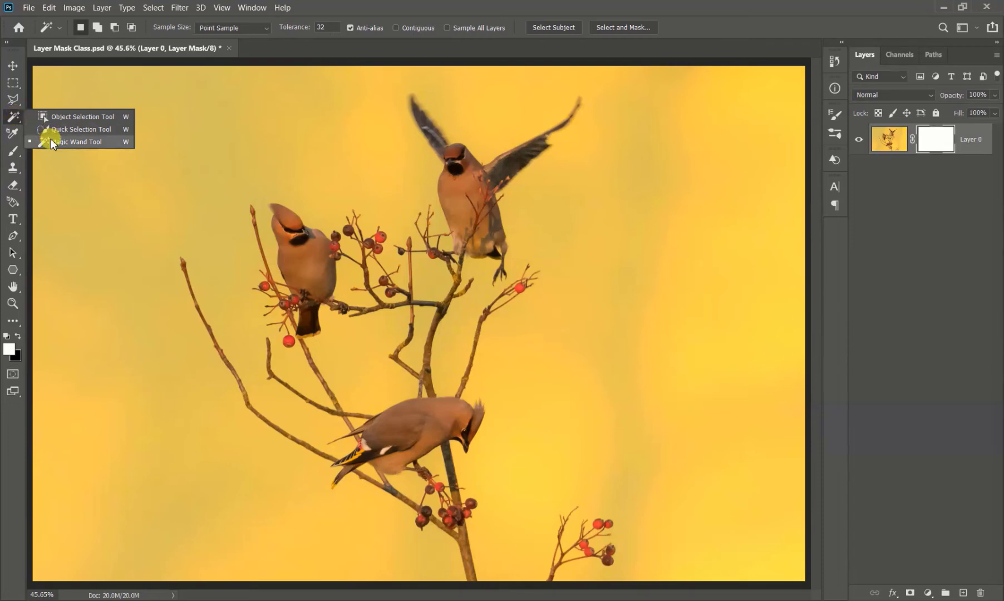
{"action": "left_click", "coordinate": [51, 139]}
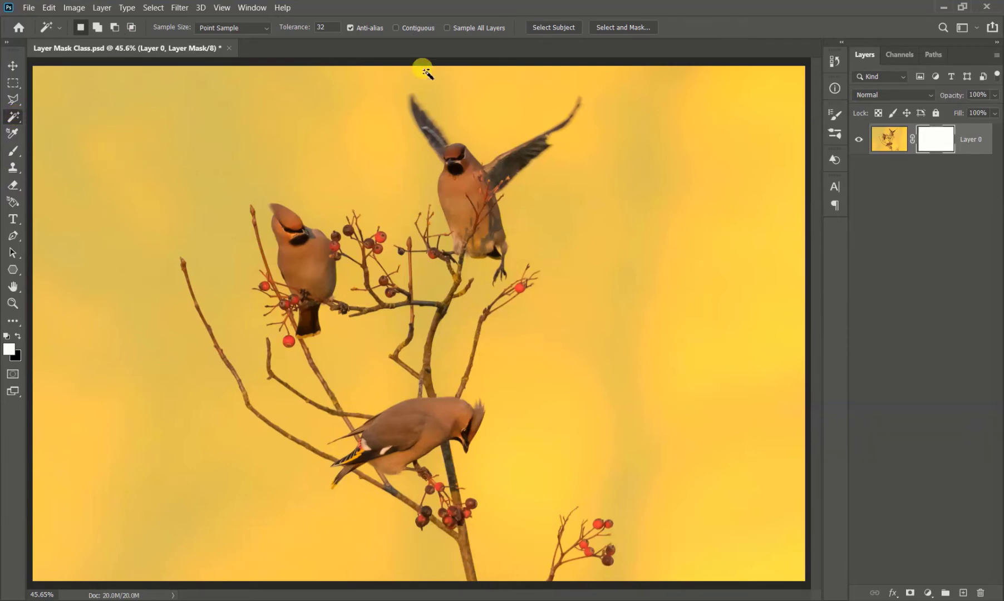
{"action": "left_click", "coordinate": [396, 27]}
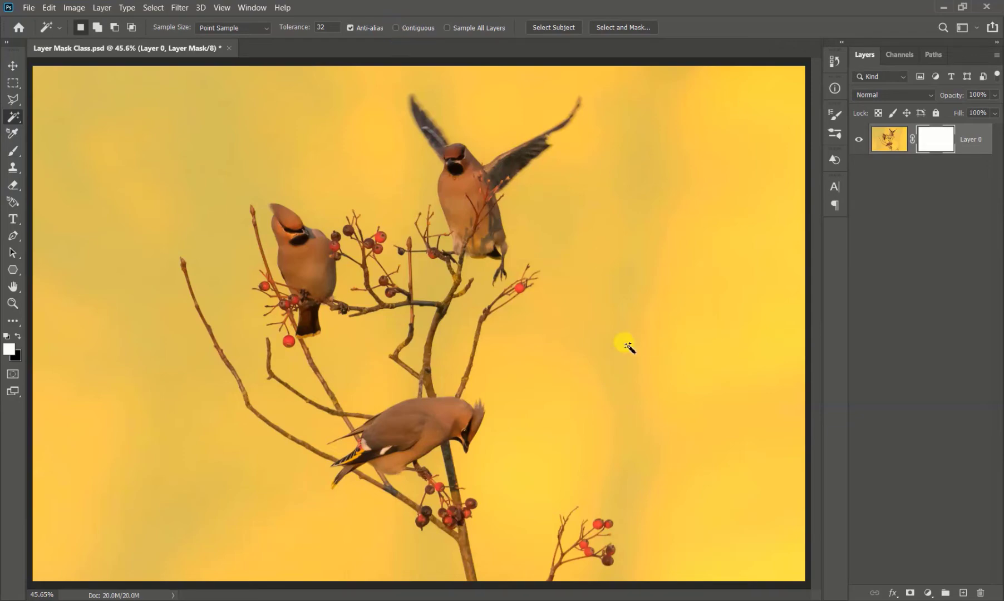
{"action": "left_click", "coordinate": [626, 345]}
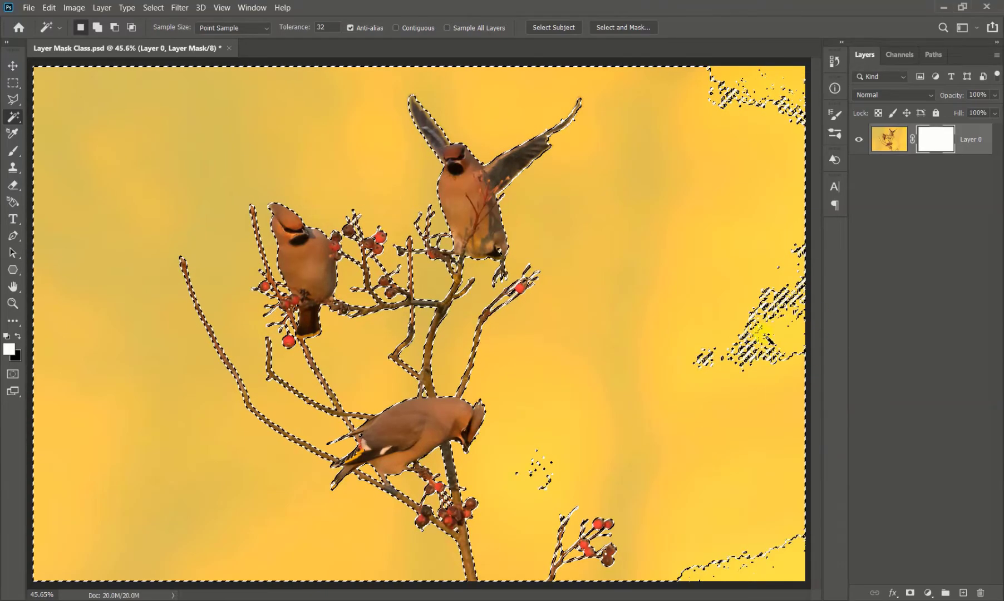
{"action": "key", "text": "shift"}
{"action": "left_click", "coordinate": [791, 335], "text": "shift"}
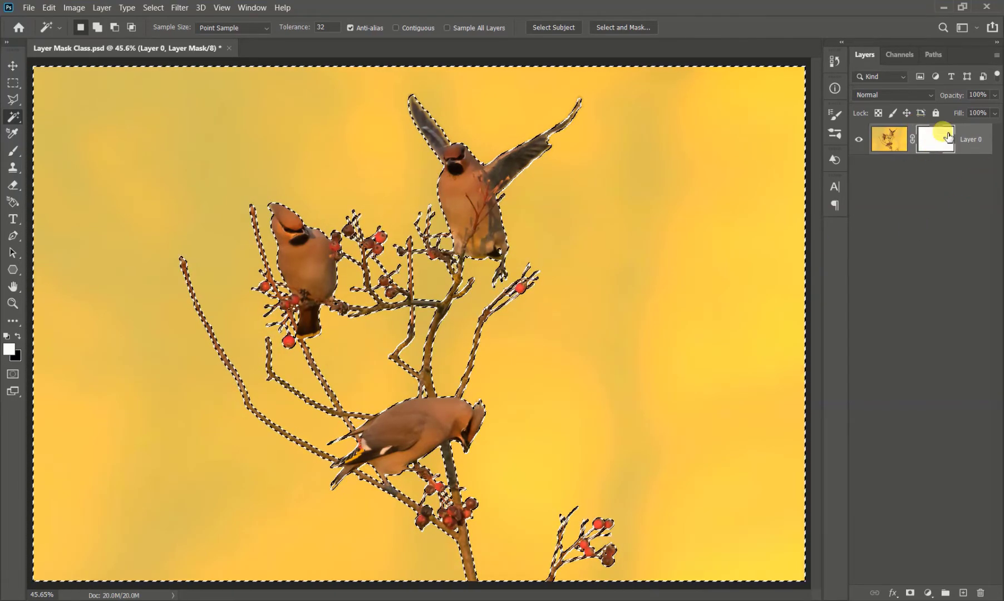
Fill the selected background with black on the layer mask at 100% opacity and deselect.
{"action": "left_click", "coordinate": [17, 337]}
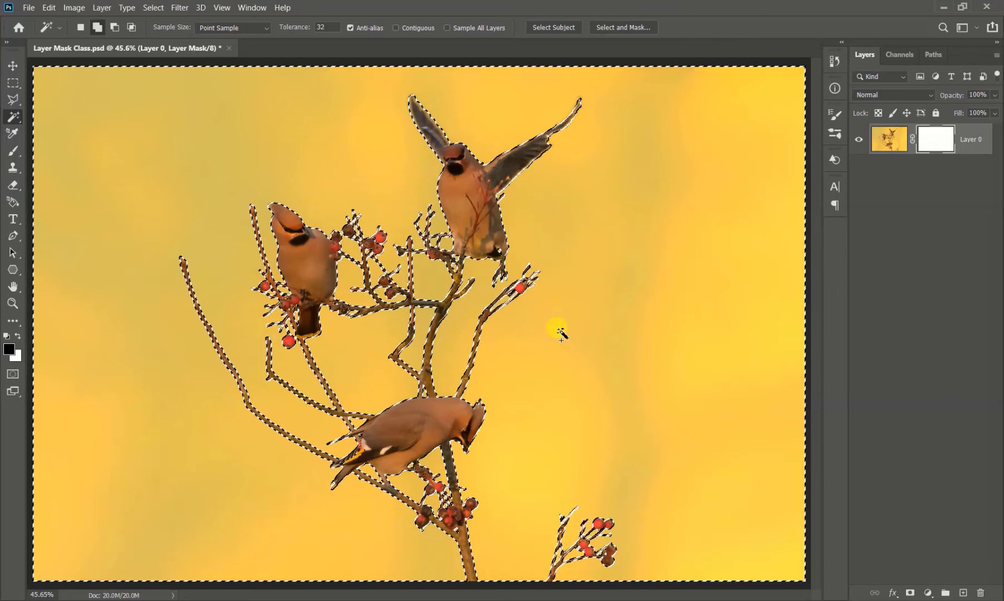
{"action": "key", "text": "shift+BackSpace"}
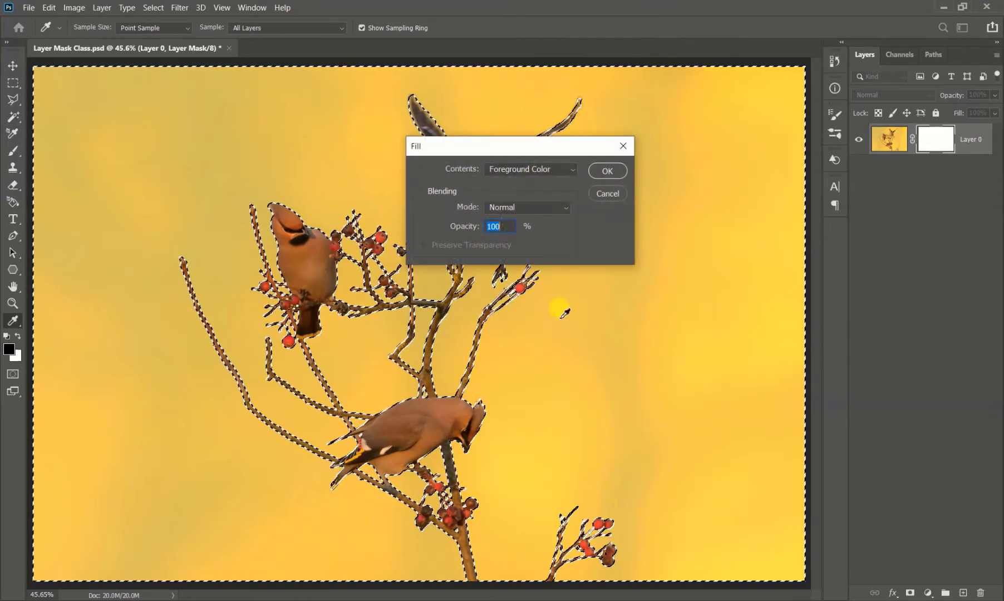
{"action": "left_click", "coordinate": [601, 171]}
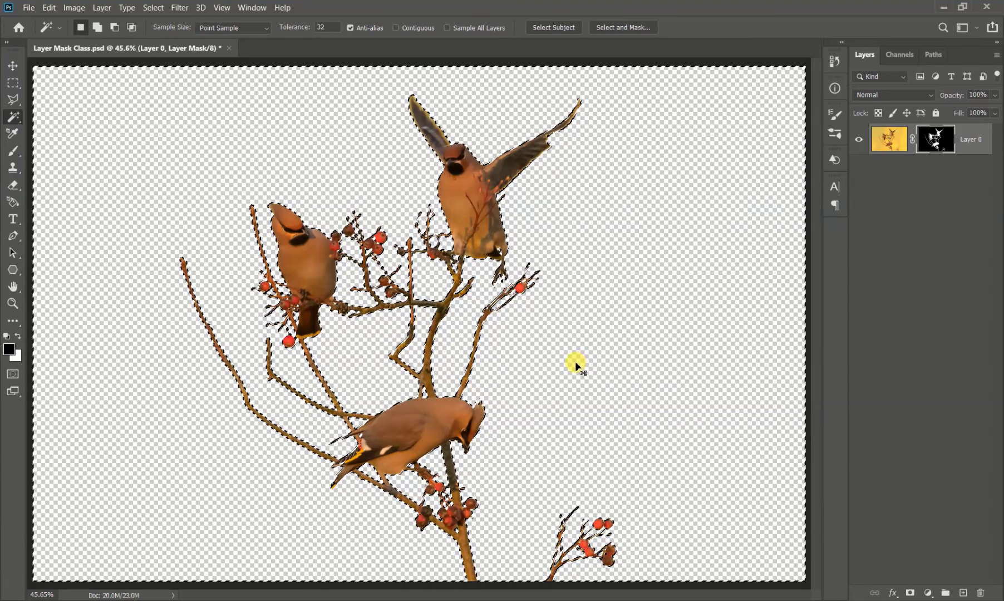
{"action": "key", "text": "ctrl+d"}
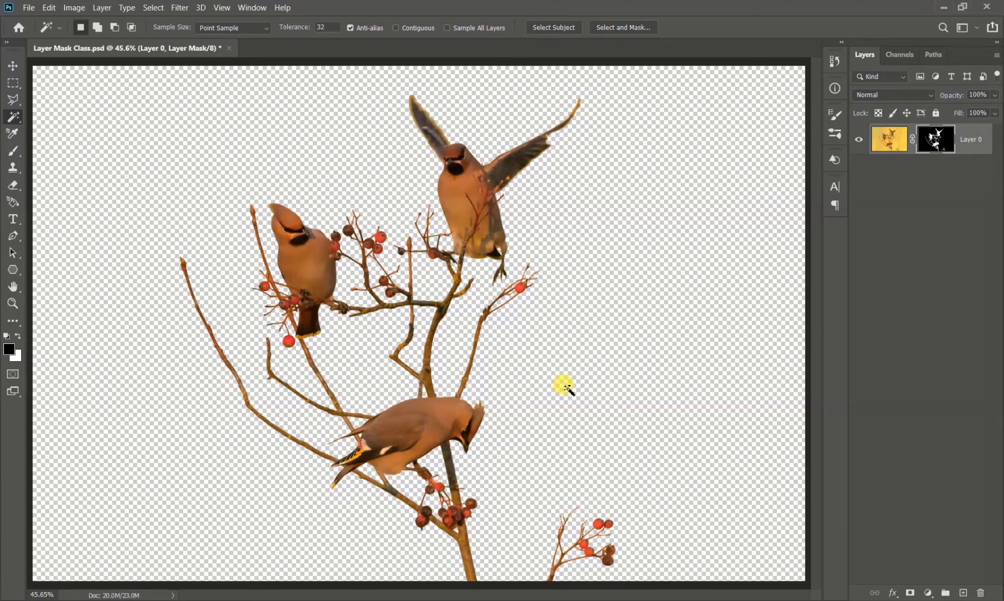
Move the layer's image together with its linked mask slightly upward.
{"action": "key", "text": "v"}
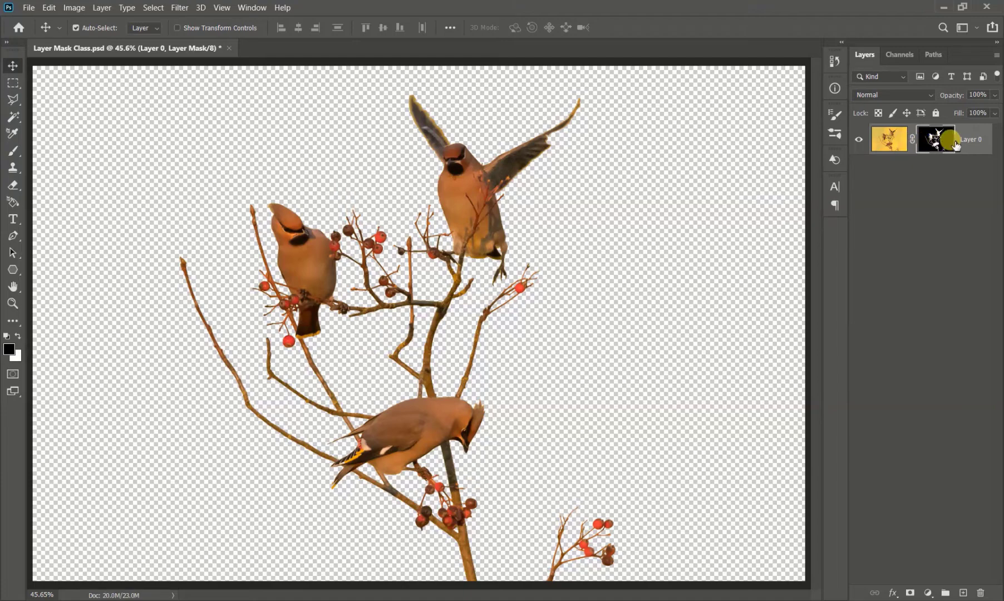
{"action": "left_click", "coordinate": [913, 139]}
{"action": "left_click", "coordinate": [896, 147]}
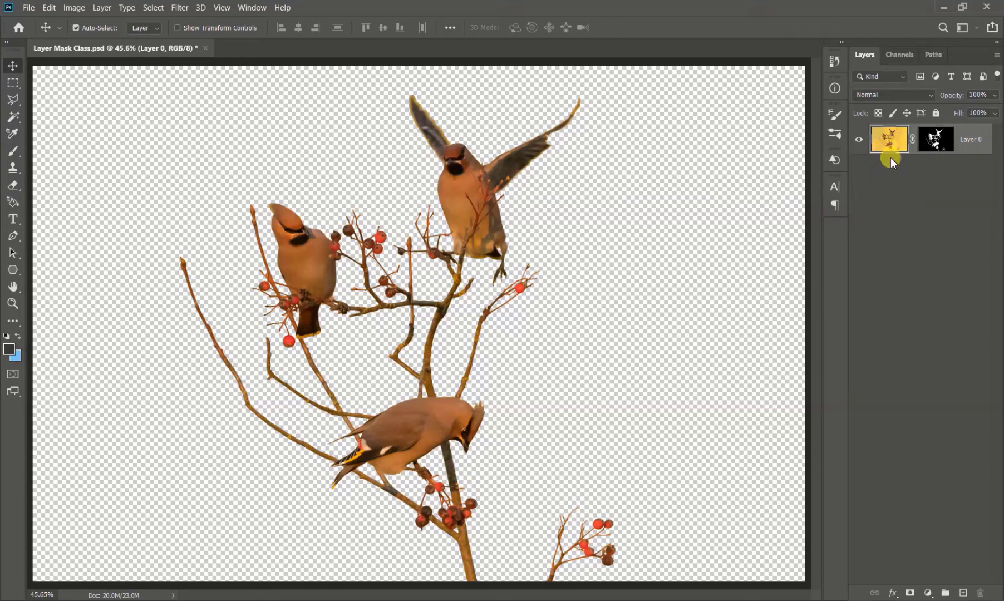
{"action": "left_click", "coordinate": [946, 146]}
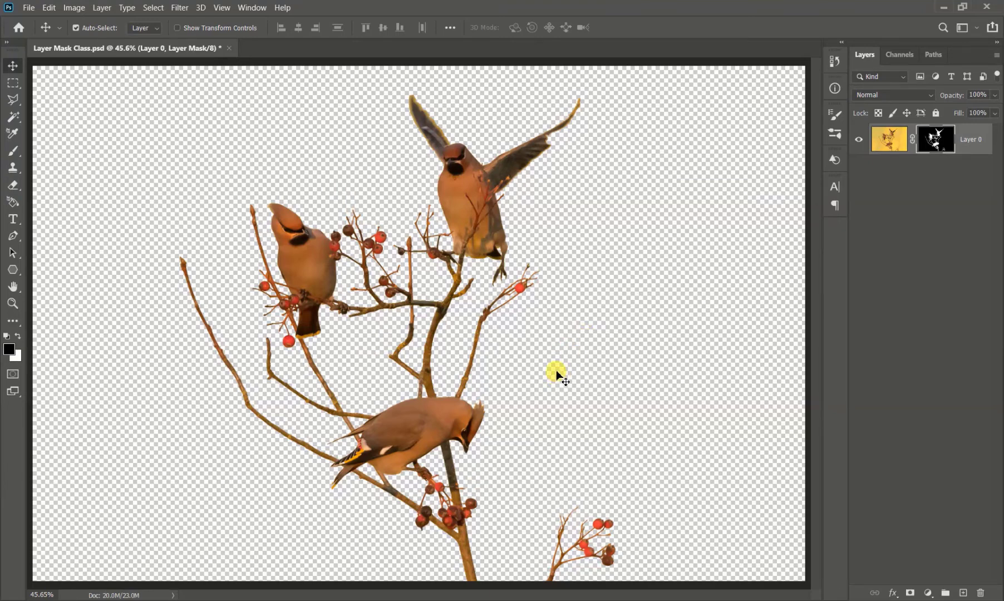
{"action": "key", "text": "ctrl+2"}
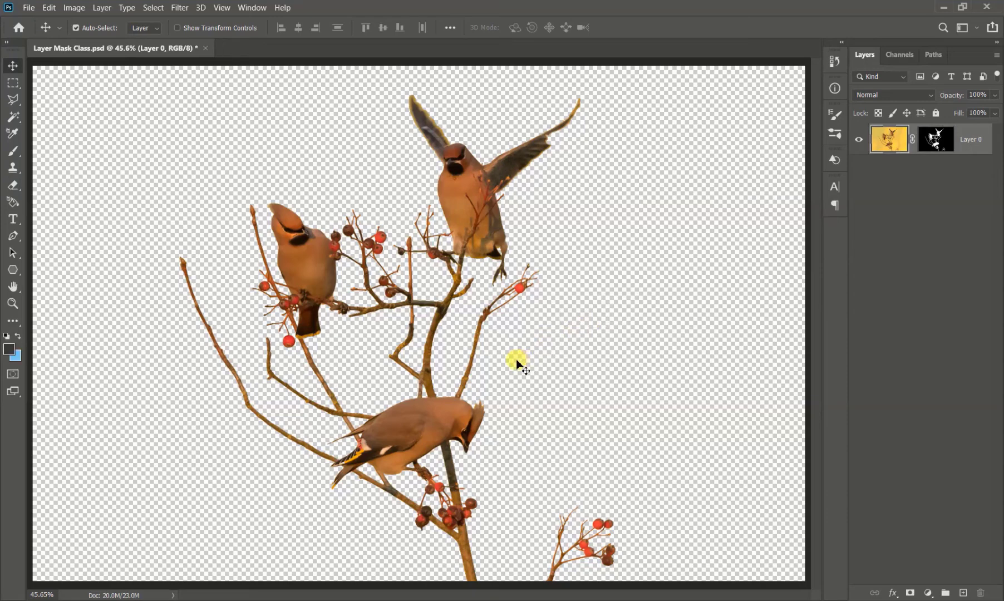
{"action": "left_click_drag", "start_coordinate": [475, 198], "coordinate": [455, 186]}
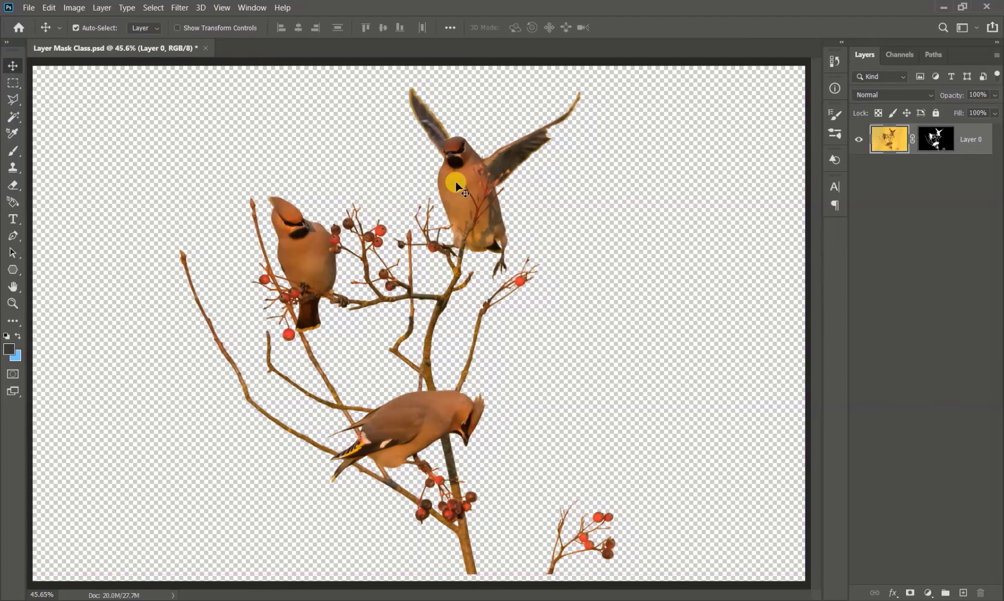
Unlink the layer mask and shift only the bird image inside the stationary mask.
{"action": "left_click", "coordinate": [914, 139]}
{"action": "left_click", "coordinate": [586, 358]}
{"action": "left_click_drag", "start_coordinate": [494, 251], "coordinate": [495, 203]}
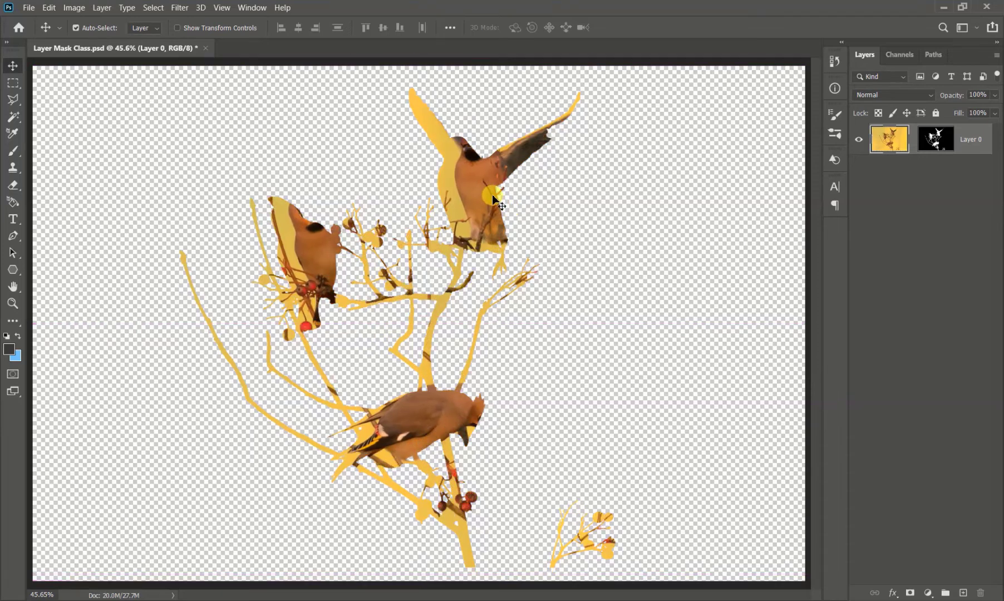
Undo the last shift of the bird image and relink its layer mask.
{"action": "key", "text": "ctrl+z"}
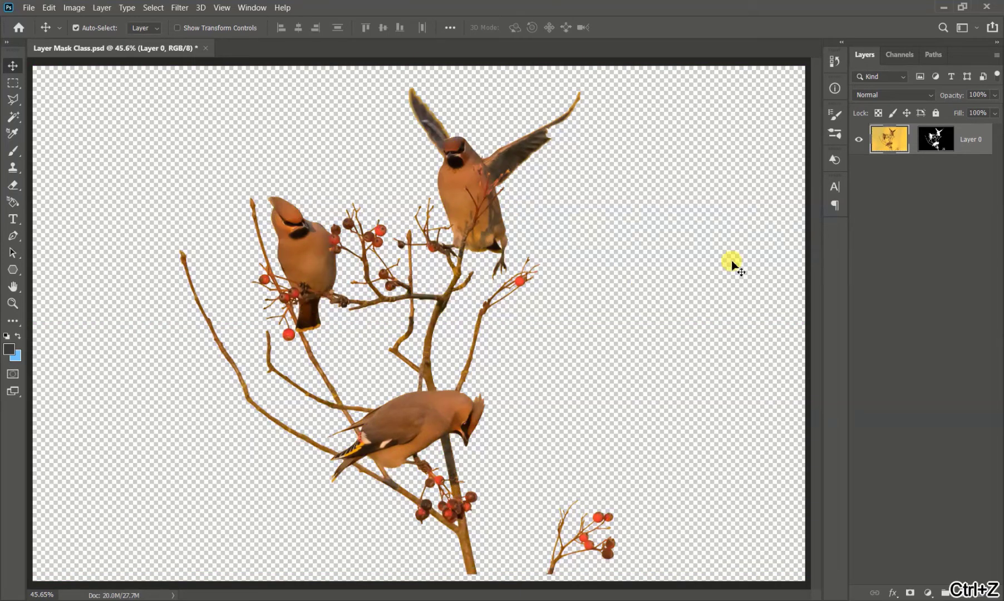
{"action": "left_click", "coordinate": [913, 141]}
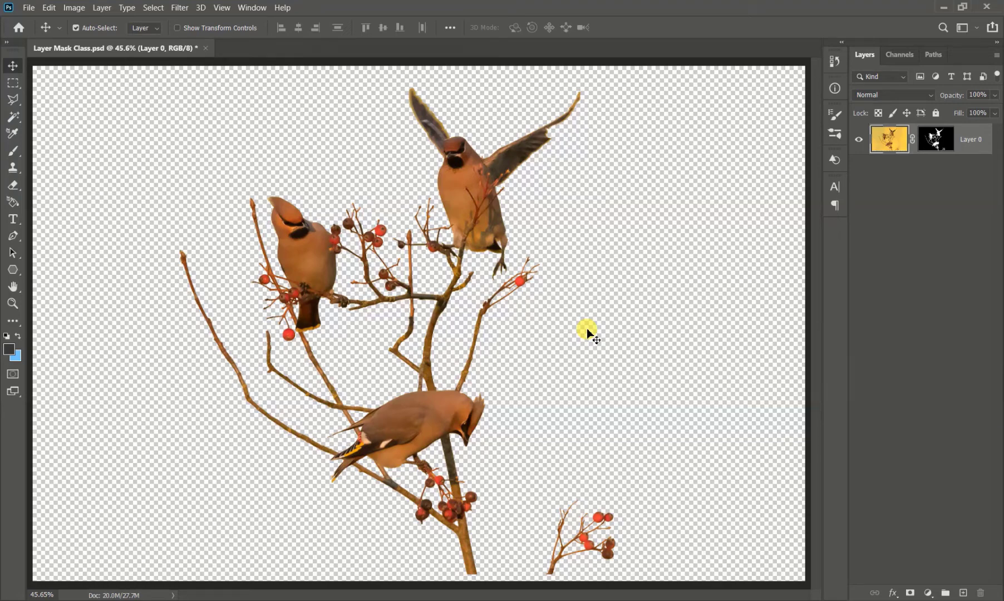
Draw a black five-sided polygon about 580 px wide and 603 px high beside the flying bird, and move it slightly lower.
{"action": "left_click", "coordinate": [15, 269]}
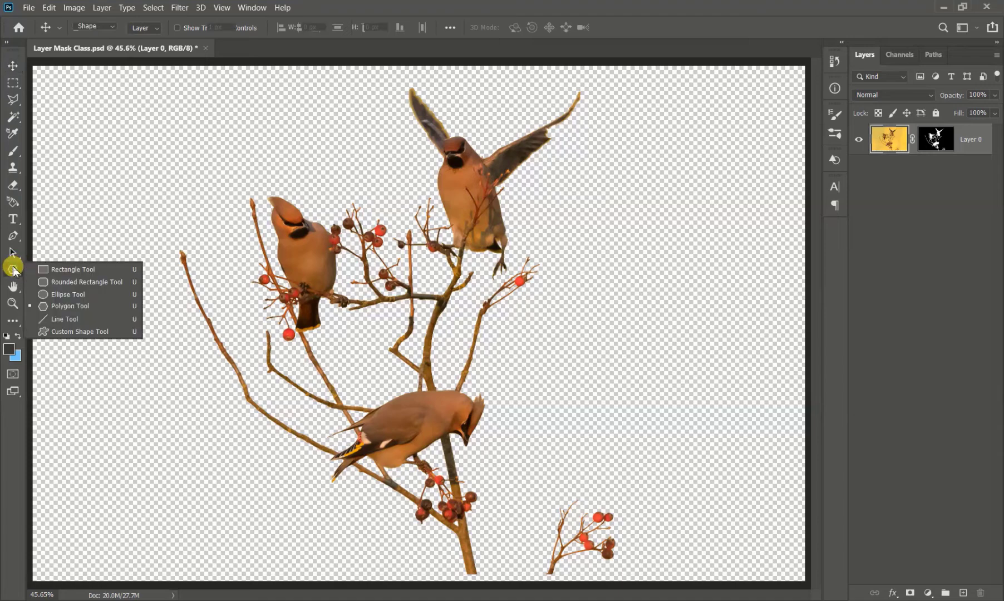
{"action": "left_click", "coordinate": [41, 306]}
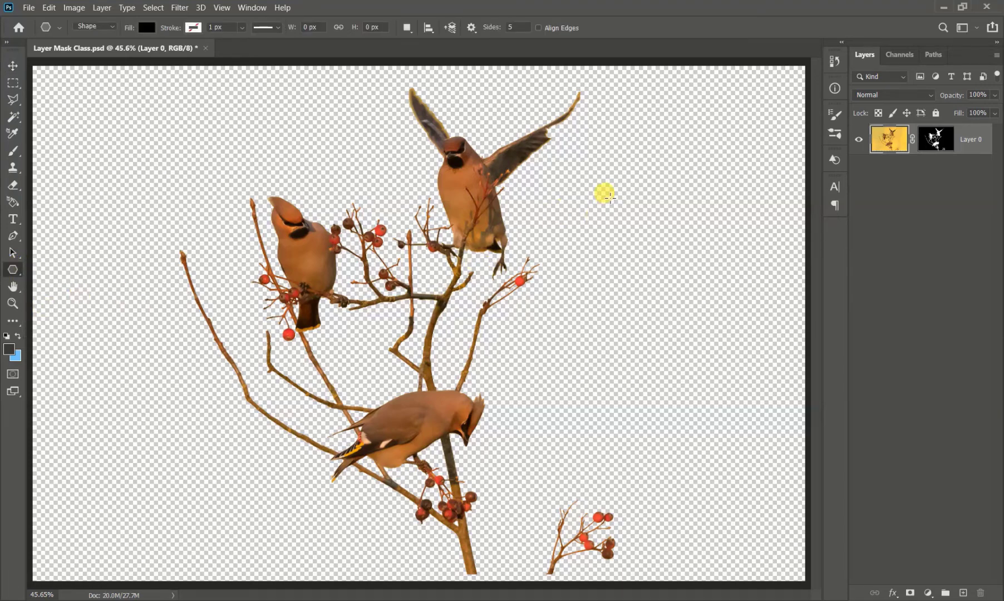
{"action": "mouse_move", "coordinate": [605, 193]}
{"action": "left_mouse_down"}
{"action": "mouse_move", "coordinate": [664, 262]}
{"action": "mouse_move", "coordinate": [668, 238]}
{"action": "mouse_move", "coordinate": [617, 258]}
{"action": "left_mouse_up"}
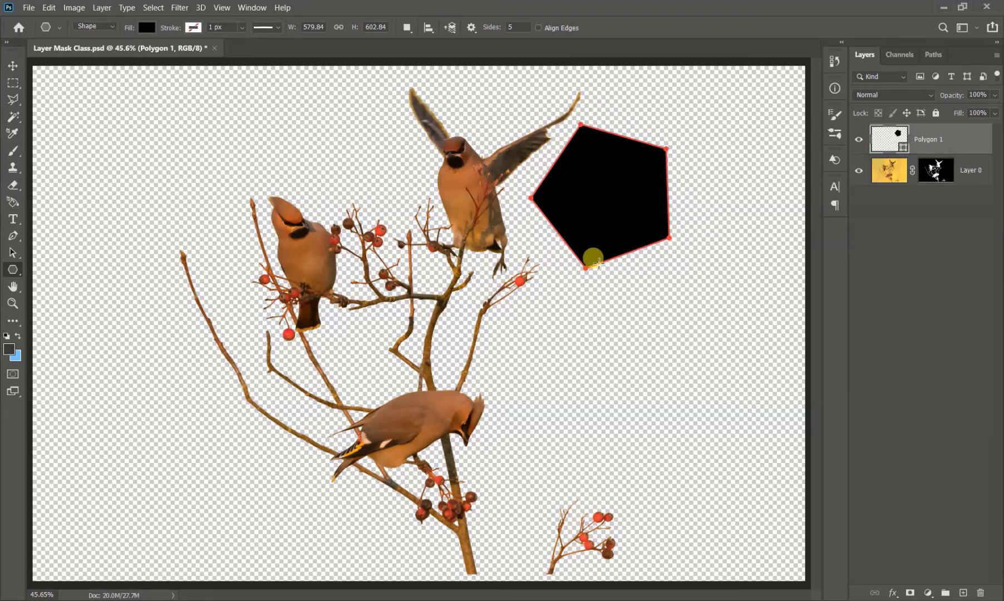
{"action": "key", "text": "v"}
{"action": "left_click_drag", "start_coordinate": [601, 229], "coordinate": [650, 369]}
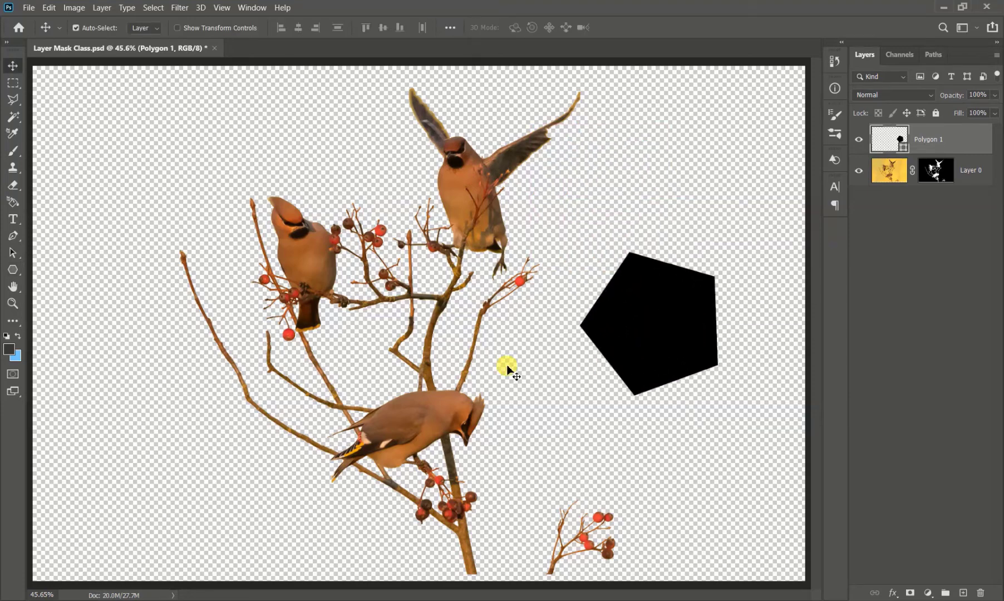
Try to erase part of the pentagon shape layer with the Eraser, declining to rasterize it.
{"action": "left_click", "coordinate": [12, 186]}
{"action": "left_click", "coordinate": [665, 285]}
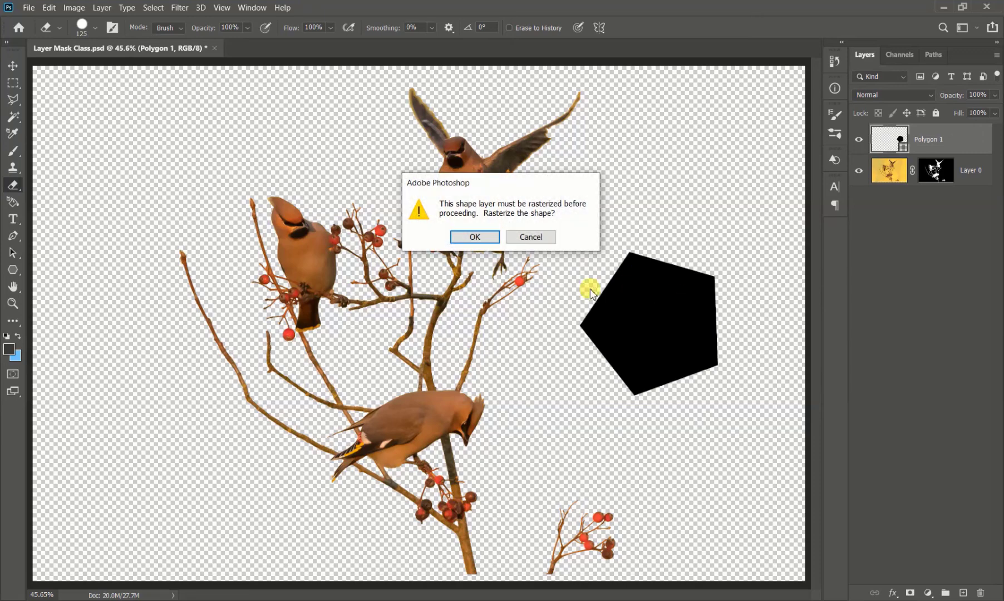
{"action": "left_click", "coordinate": [524, 239]}
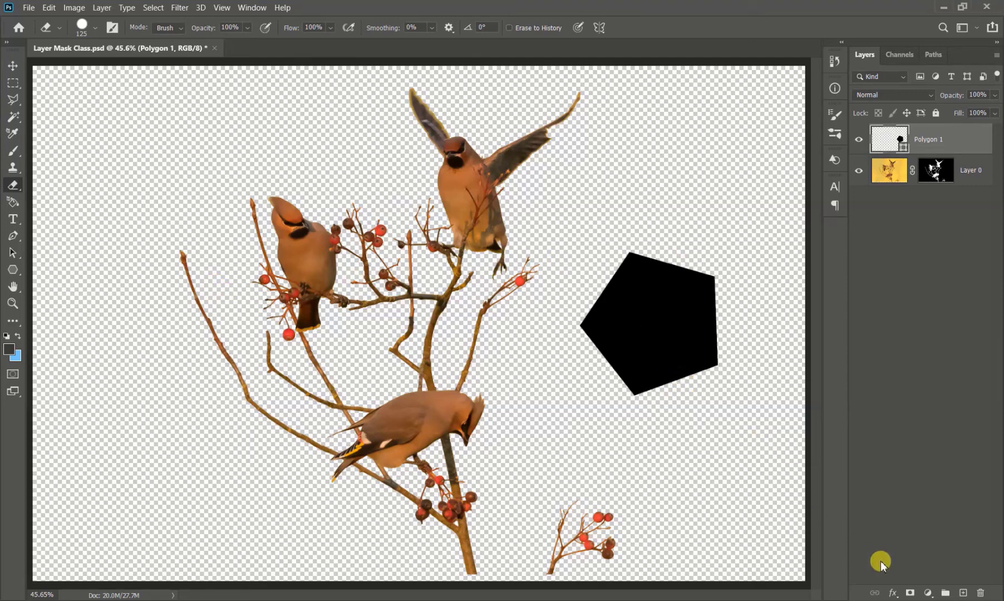
Add a layer mask to the pentagon and fill a rectangular selection across its upper part with the black foreground color at 100% opacity.
{"action": "left_click", "coordinate": [910, 593]}
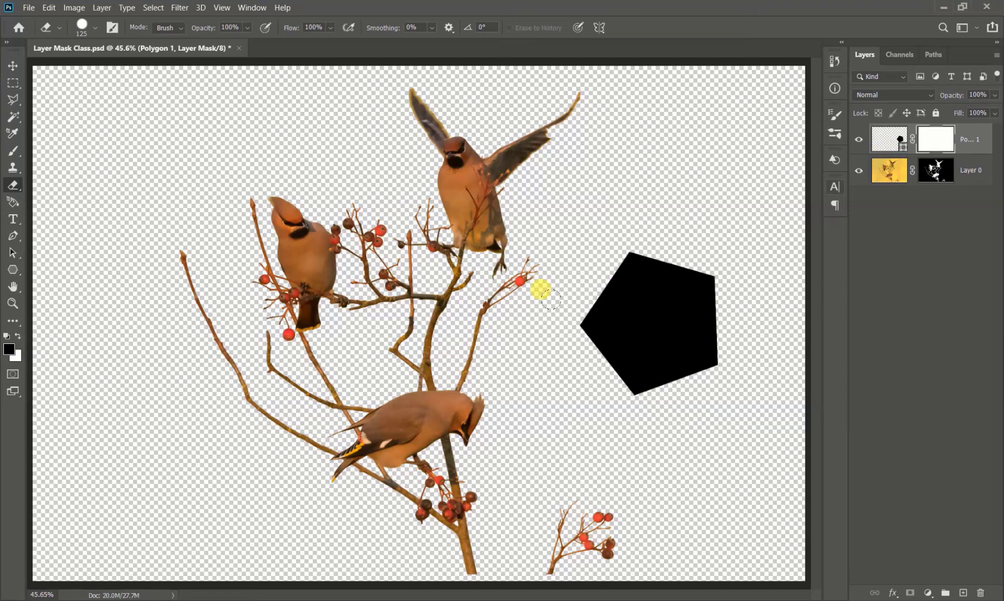
{"action": "left_click", "coordinate": [13, 82]}
{"action": "left_click_drag", "start_coordinate": [579, 238], "coordinate": [747, 309]}
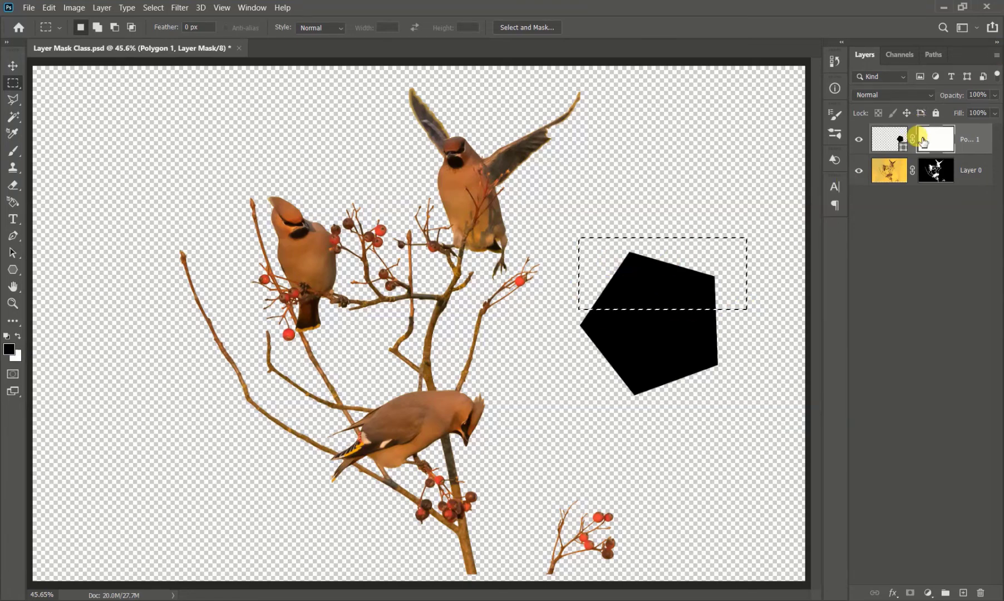
{"action": "key", "text": "i"}
{"action": "key", "text": "shift+F5"}
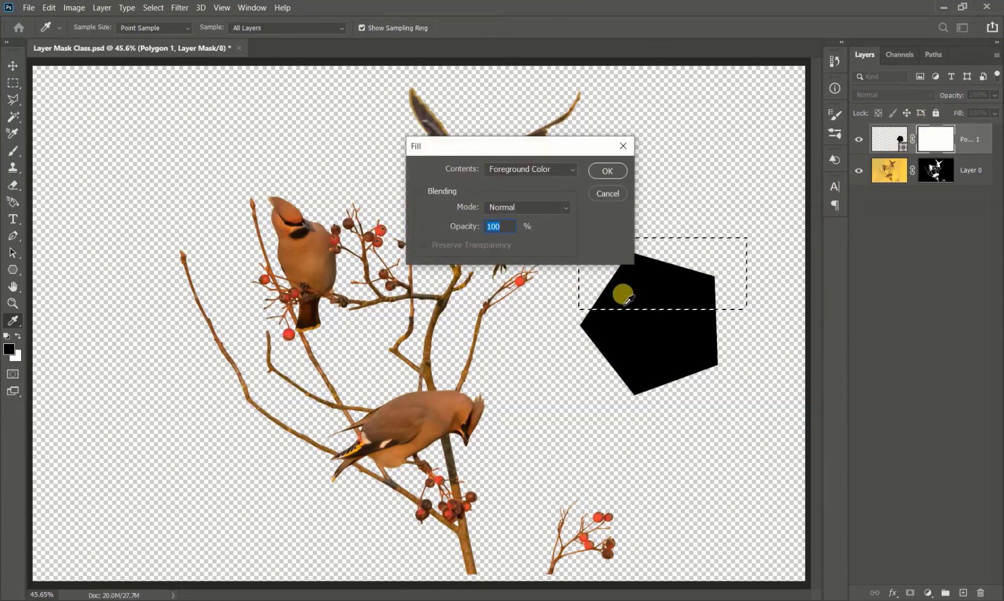
{"action": "key", "text": "Return"}
{"action": "key", "text": "m"}
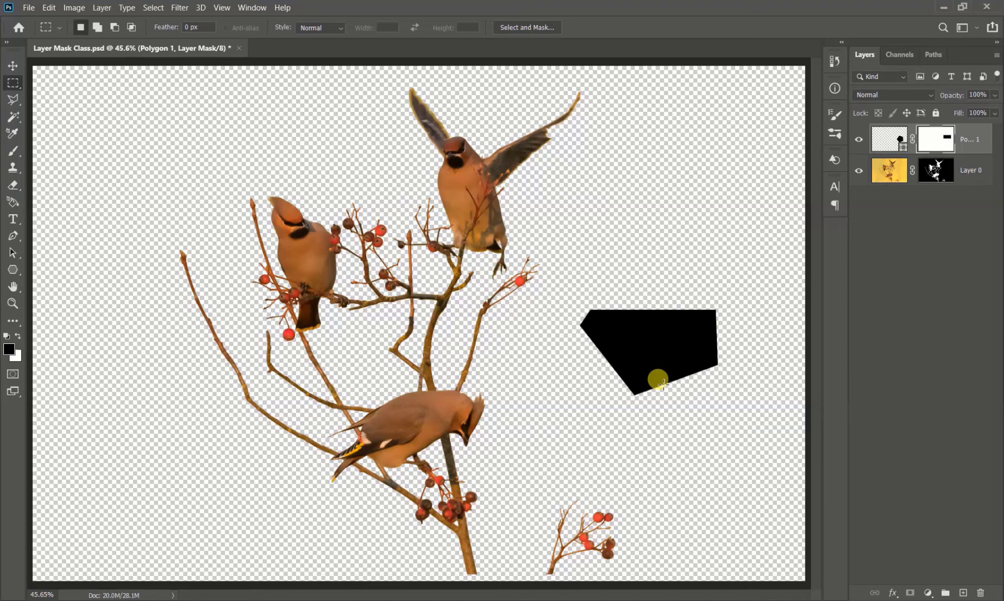
Move the masked pentagon, unlink its layer mask, and shift the shape and the mask independently.
{"action": "key", "text": "v"}
{"action": "left_click_drag", "start_coordinate": [668, 354], "coordinate": [632, 324]}
{"action": "left_click", "coordinate": [913, 138]}
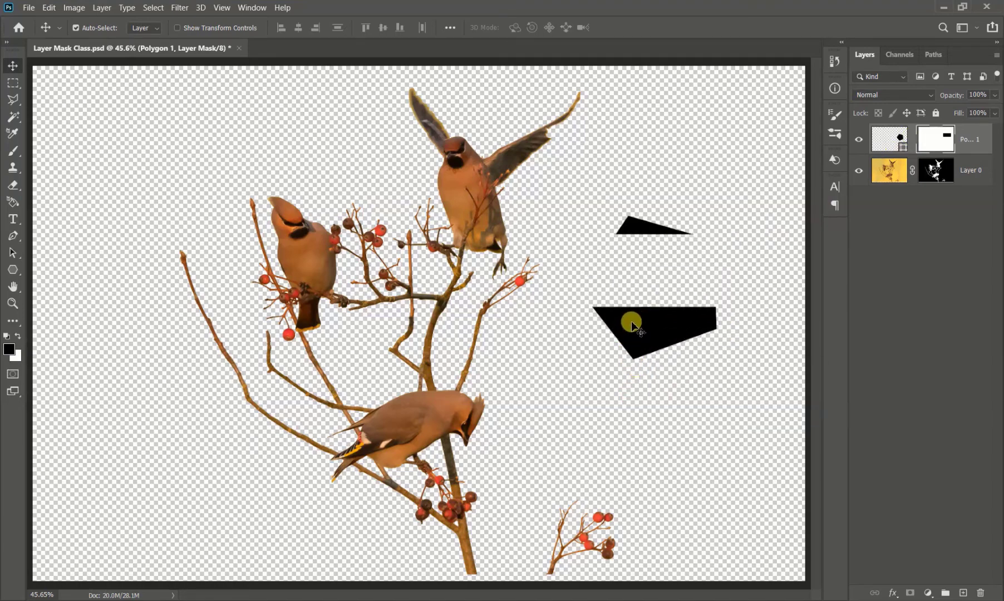
{"action": "left_click_drag", "start_coordinate": [684, 287], "coordinate": [671, 289]}
{"action": "left_click", "coordinate": [942, 144]}
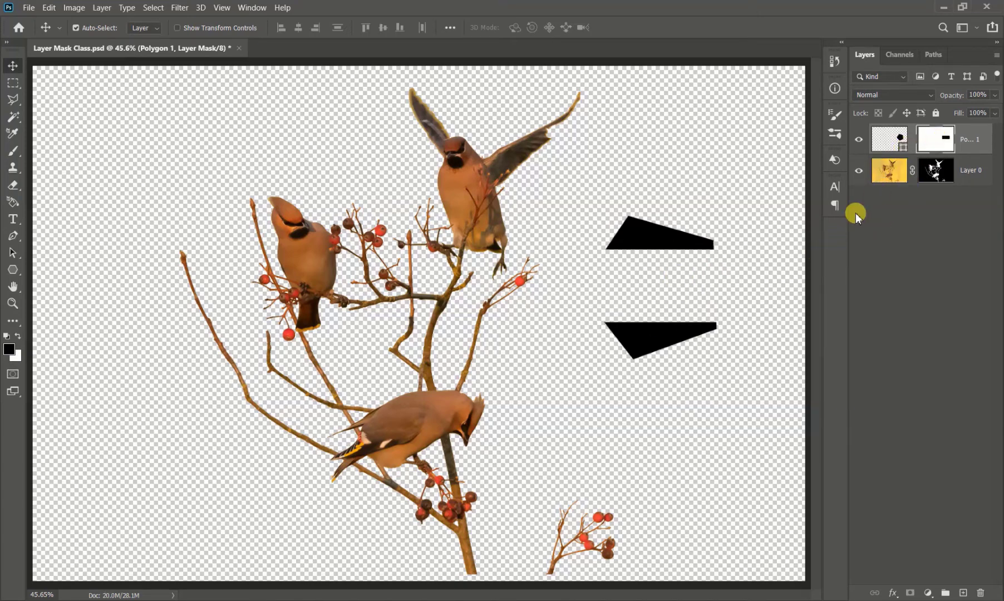
{"action": "left_click", "coordinate": [892, 142]}
{"action": "mouse_move", "coordinate": [649, 242]}
{"action": "left_mouse_down"}
{"action": "mouse_move", "coordinate": [657, 240]}
{"action": "mouse_move", "coordinate": [636, 220]}
{"action": "mouse_move", "coordinate": [698, 224]}
{"action": "mouse_move", "coordinate": [596, 218]}
{"action": "mouse_move", "coordinate": [603, 271]}
{"action": "mouse_move", "coordinate": [645, 234]}
{"action": "mouse_move", "coordinate": [594, 265]}
{"action": "mouse_move", "coordinate": [706, 220]}
{"action": "mouse_move", "coordinate": [652, 254]}
{"action": "mouse_move", "coordinate": [642, 218]}
{"action": "mouse_move", "coordinate": [655, 262]}
{"action": "mouse_move", "coordinate": [659, 244]}
{"action": "mouse_move", "coordinate": [649, 250]}
{"action": "left_mouse_up"}
Fill the pentagon's entire layer mask with white to reveal the whole shape.
{"action": "left_click", "coordinate": [18, 335]}
{"action": "key", "text": "i"}
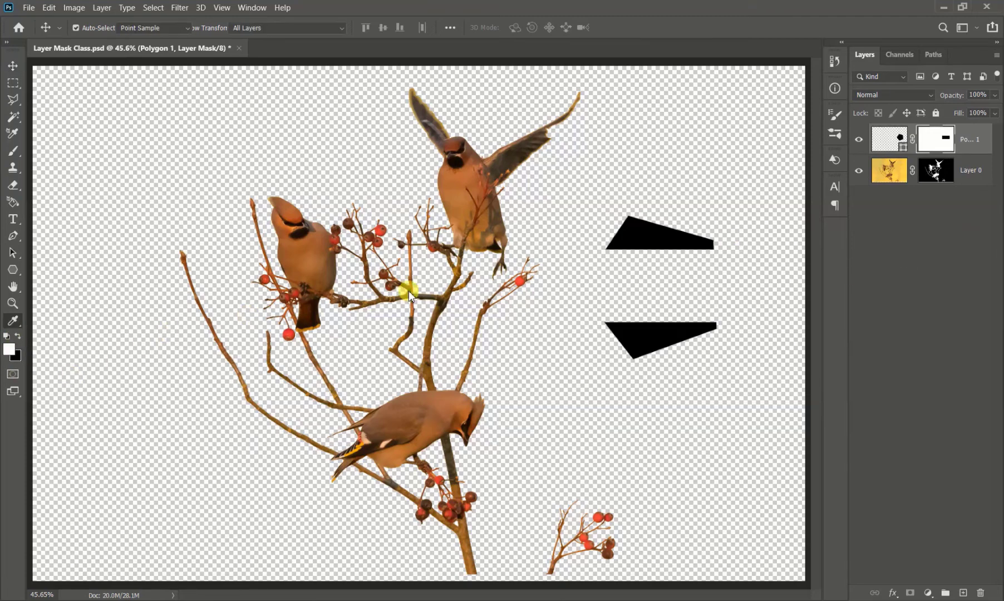
{"action": "key", "text": "shift+BackSpace"}
{"action": "key", "text": "Return"}
{"action": "key", "text": "v"}
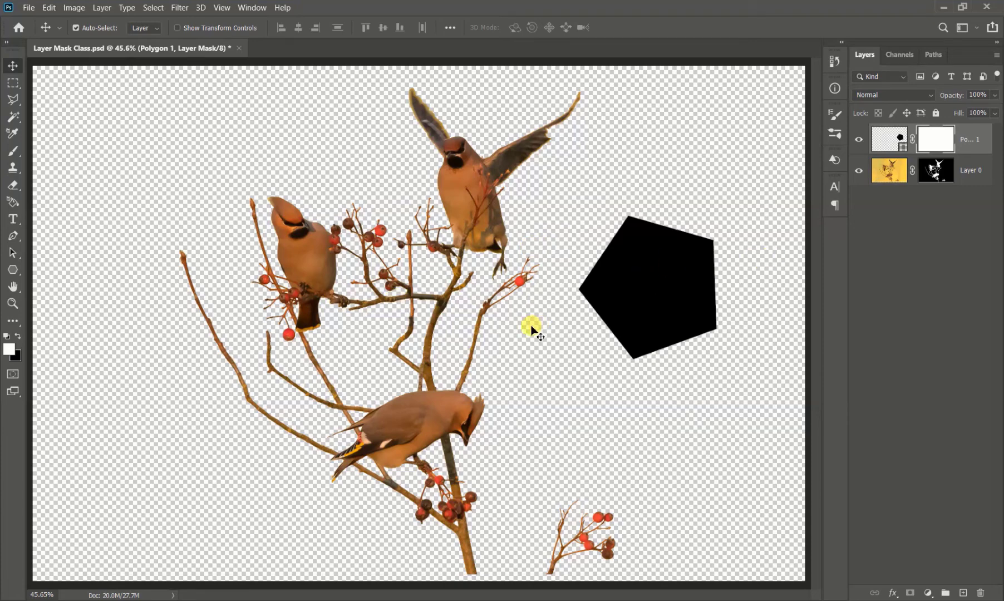
Set the foreground color to mid gray and brush the mask along the pentagon's upper and right edges with the soft 90 px brush.
{"action": "left_click", "coordinate": [17, 336]}
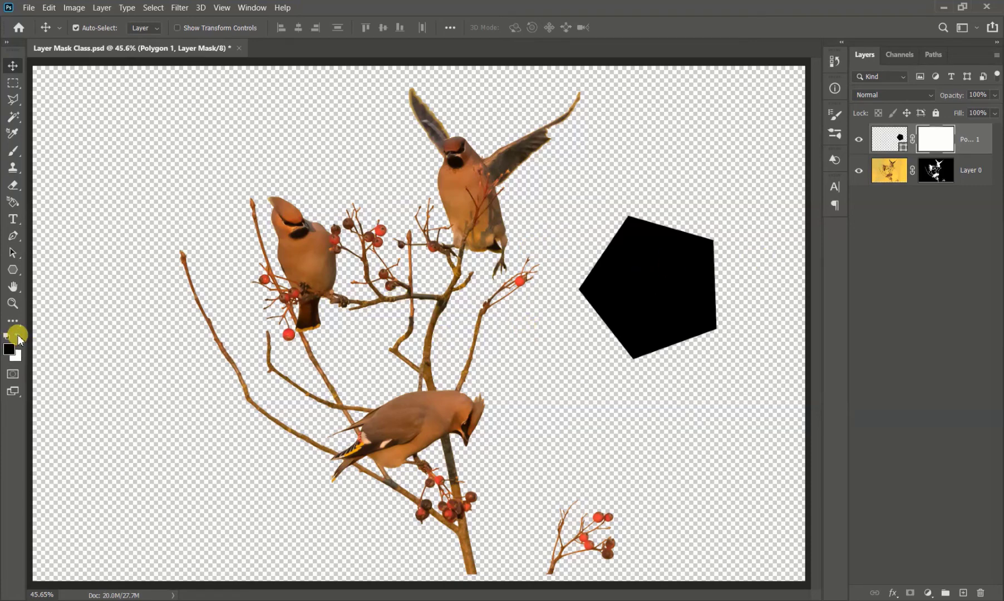
{"action": "left_click", "coordinate": [9, 351]}
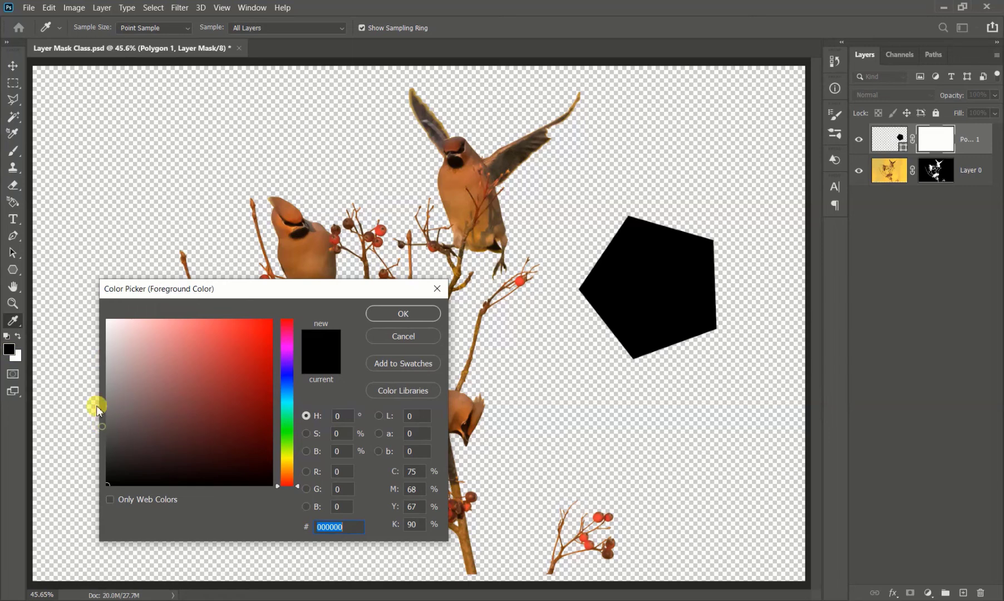
{"action": "left_click", "coordinate": [98, 406]}
{"action": "left_click", "coordinate": [381, 315]}
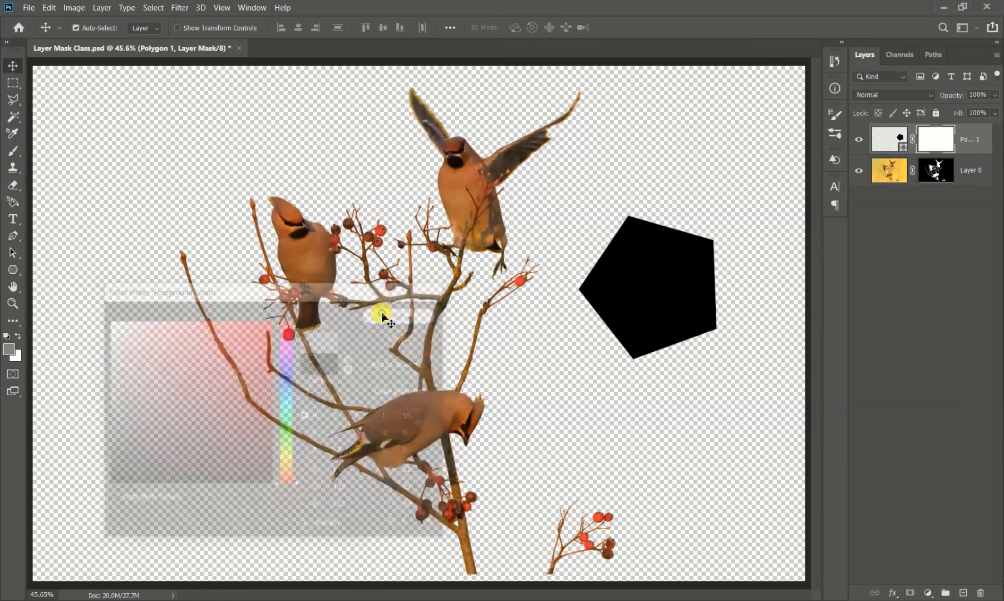
{"action": "left_click", "coordinate": [13, 151]}
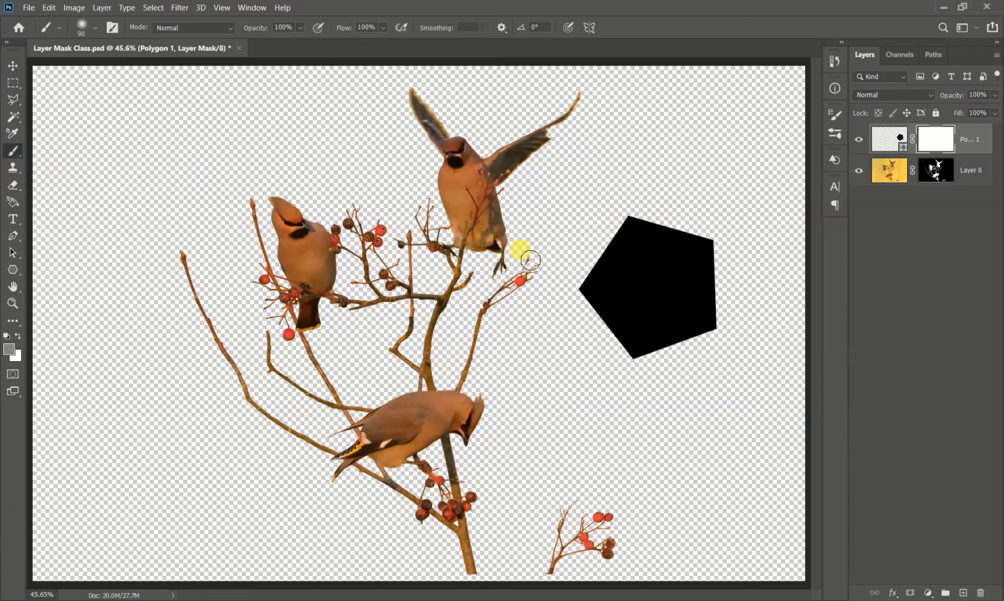
{"action": "mouse_move", "coordinate": [530, 259]}
{"action": "left_mouse_down"}
{"action": "mouse_move", "coordinate": [631, 225]}
{"action": "mouse_move", "coordinate": [621, 219]}
{"action": "mouse_move", "coordinate": [646, 229]}
{"action": "mouse_move", "coordinate": [610, 238]}
{"action": "mouse_move", "coordinate": [656, 249]}
{"action": "mouse_move", "coordinate": [596, 248]}
{"action": "mouse_move", "coordinate": [703, 239]}
{"action": "mouse_move", "coordinate": [632, 246]}
{"action": "mouse_move", "coordinate": [582, 235]}
{"action": "mouse_move", "coordinate": [647, 218]}
{"action": "mouse_move", "coordinate": [617, 225]}
{"action": "mouse_move", "coordinate": [710, 281]}
{"action": "mouse_move", "coordinate": [708, 262]}
{"action": "mouse_move", "coordinate": [712, 331]}
{"action": "mouse_move", "coordinate": [696, 248]}
{"action": "mouse_move", "coordinate": [704, 336]}
{"action": "mouse_move", "coordinate": [721, 356]}
{"action": "left_mouse_up"}
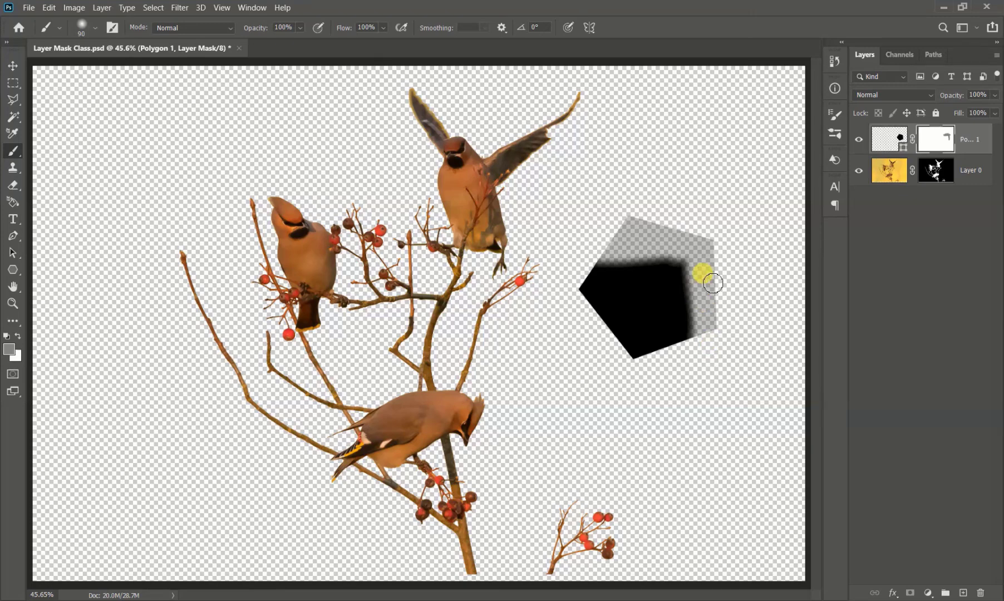
Choose the red c44747 as the foreground color while the pentagon's mask is active.
{"action": "left_click", "coordinate": [9, 349]}
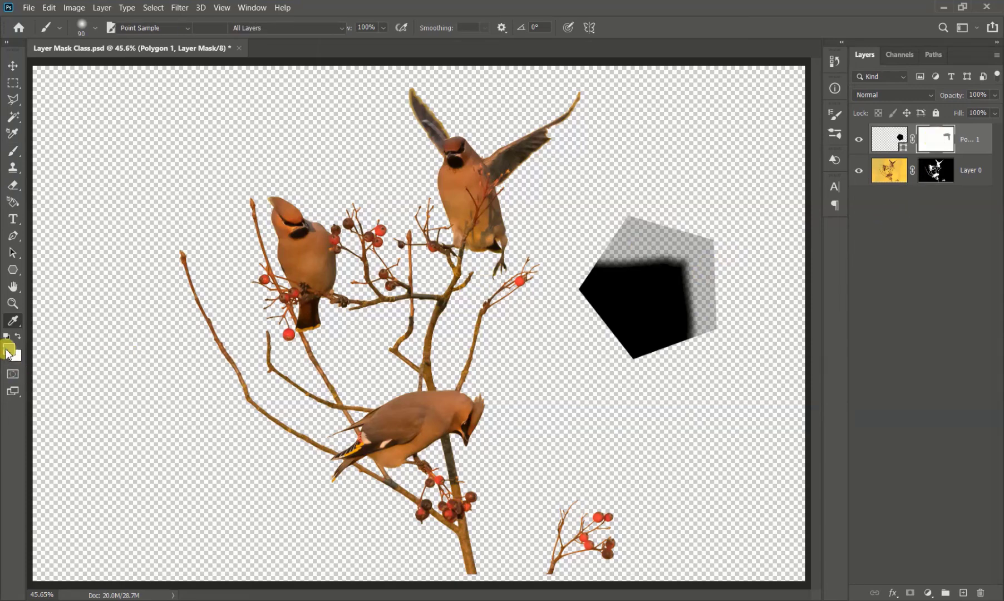
{"action": "left_click_drag", "start_coordinate": [162, 362], "coordinate": [213, 359]}
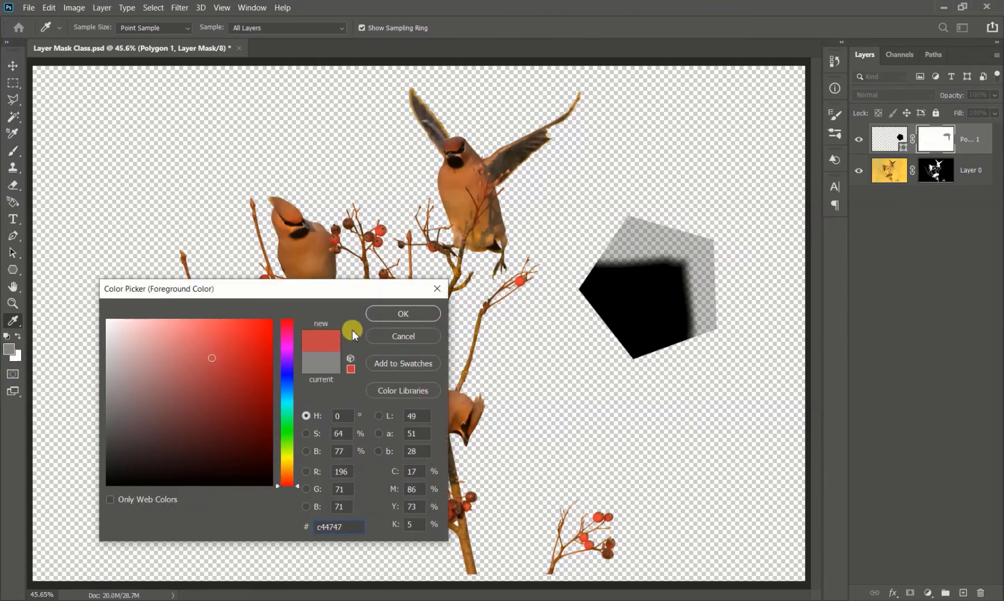
{"action": "left_click", "coordinate": [375, 313]}
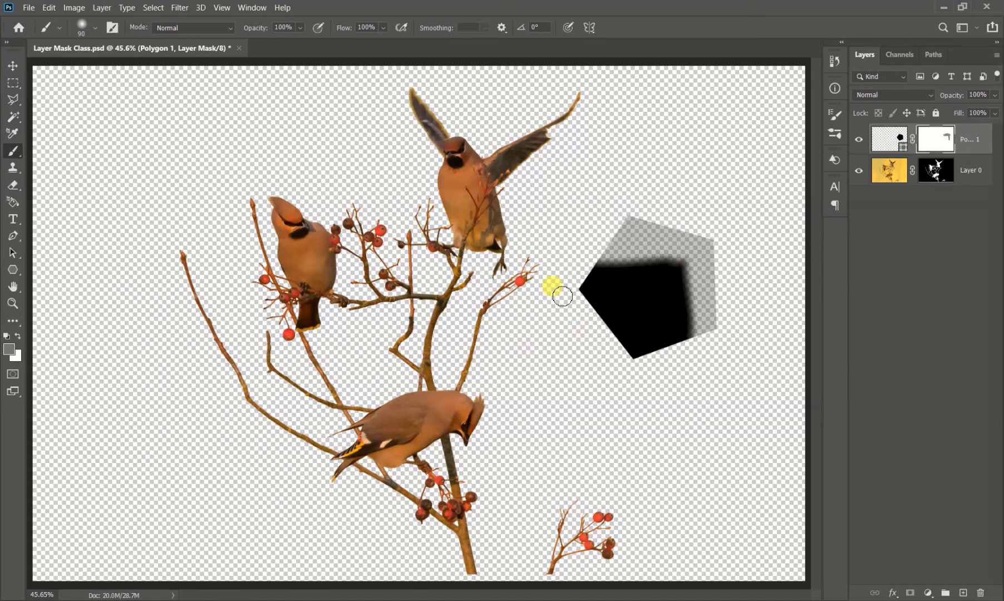
Set the foreground color to the brighter red e90c0c and brush the mask over the pentagon's lower left part.
{"action": "left_click", "coordinate": [9, 349]}
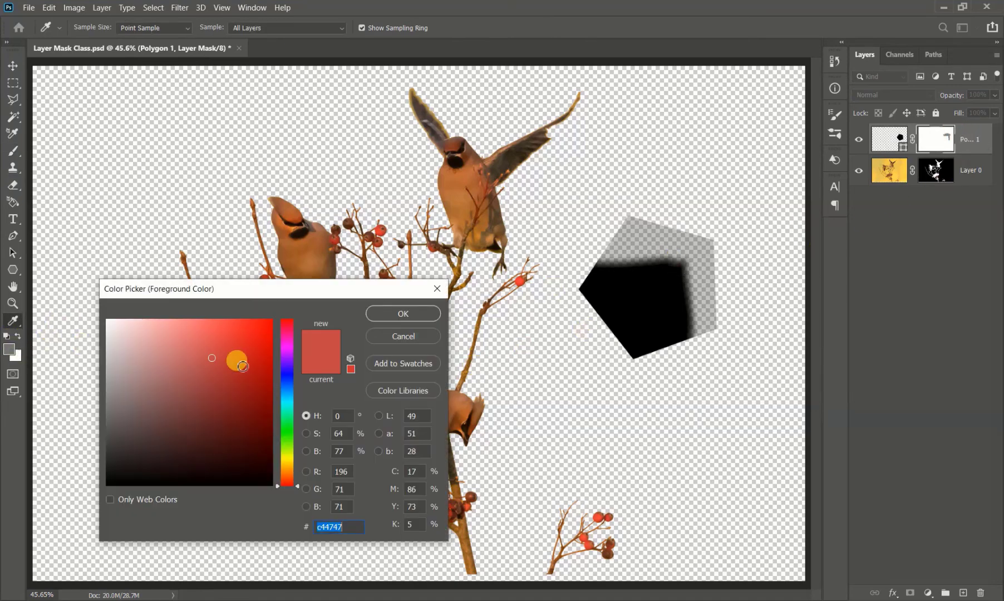
{"action": "mouse_move", "coordinate": [243, 367]}
{"action": "left_mouse_down"}
{"action": "mouse_move", "coordinate": [231, 375]}
{"action": "mouse_move", "coordinate": [236, 366]}
{"action": "left_mouse_up"}
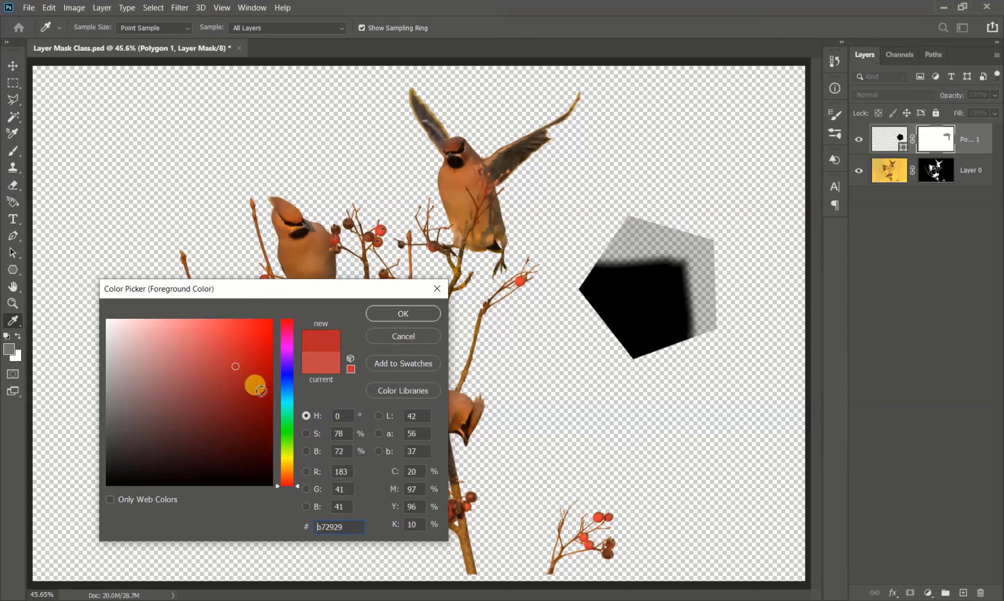
{"action": "left_click", "coordinate": [264, 333]}
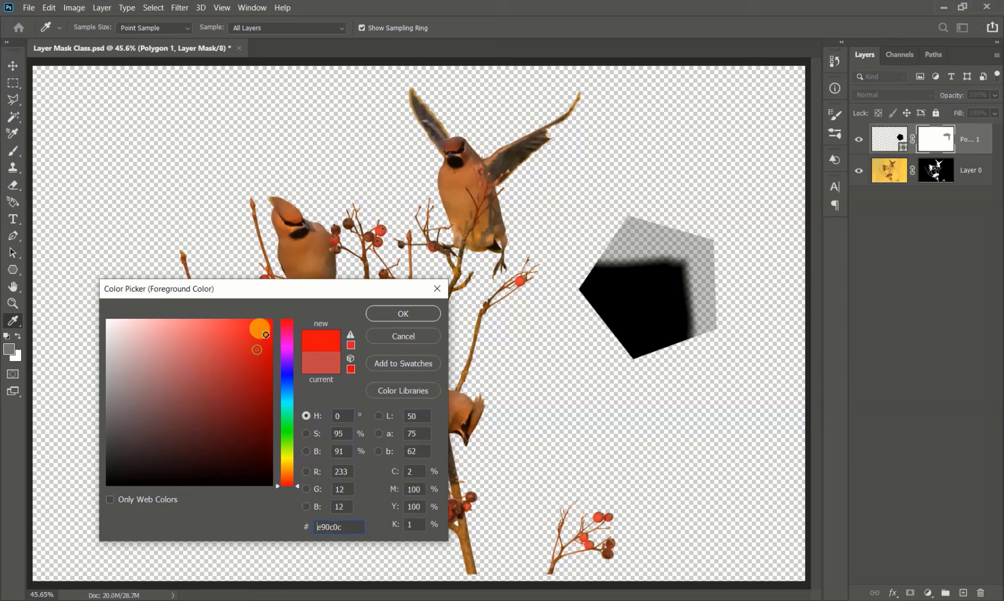
{"action": "left_click", "coordinate": [391, 315]}
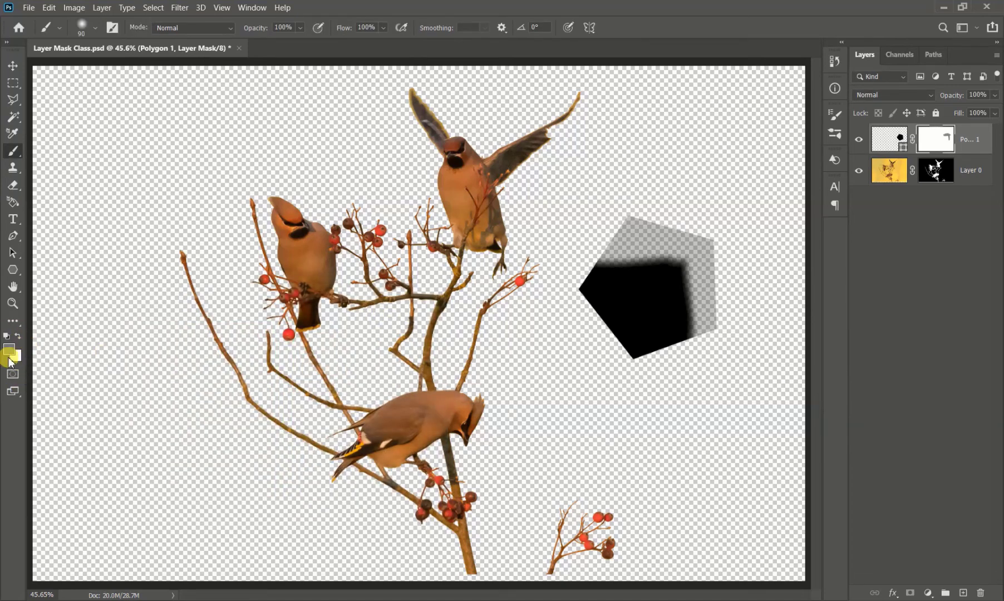
{"action": "mouse_move", "coordinate": [620, 310]}
{"action": "left_mouse_down"}
{"action": "mouse_move", "coordinate": [616, 371]}
{"action": "mouse_move", "coordinate": [639, 376]}
{"action": "left_mouse_up"}
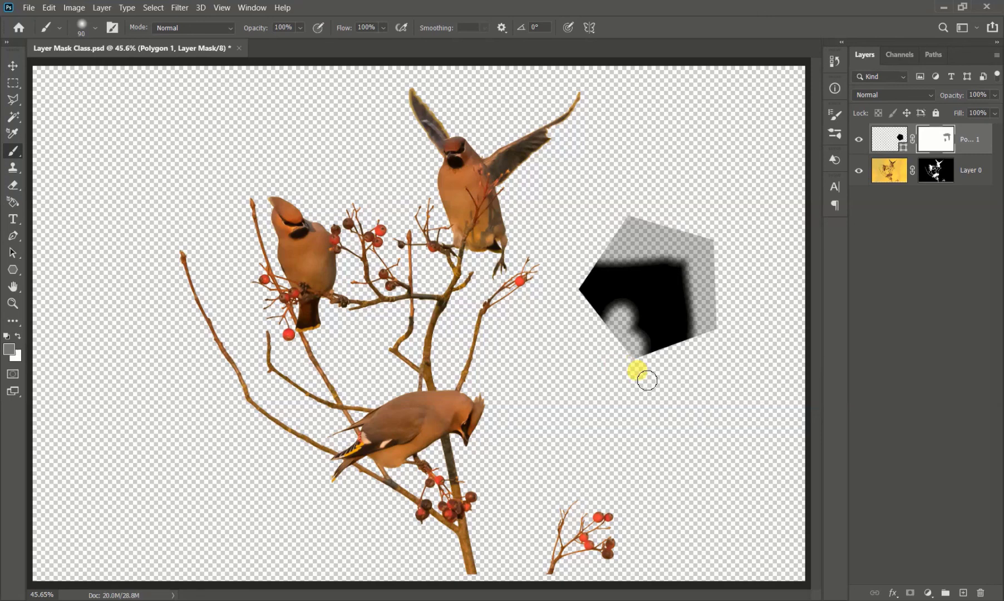
Disable the layer mask on Layer 0 to bring back the yellow background, and reselect the pentagon's mask.
{"action": "left_click", "coordinate": [936, 174]}
{"action": "left_click", "coordinate": [936, 173], "text": "shift"}
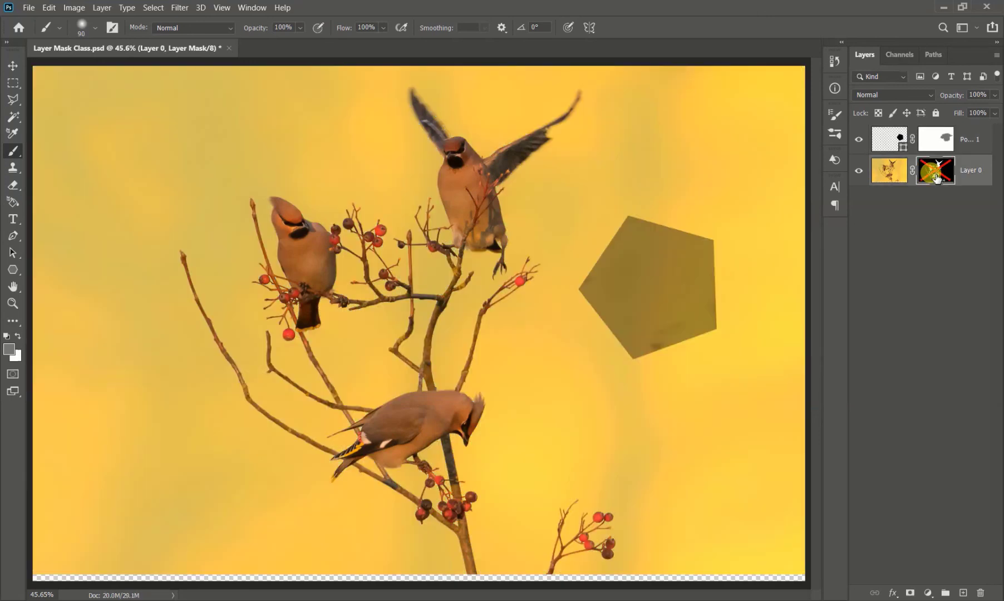
{"action": "left_click", "coordinate": [929, 139]}
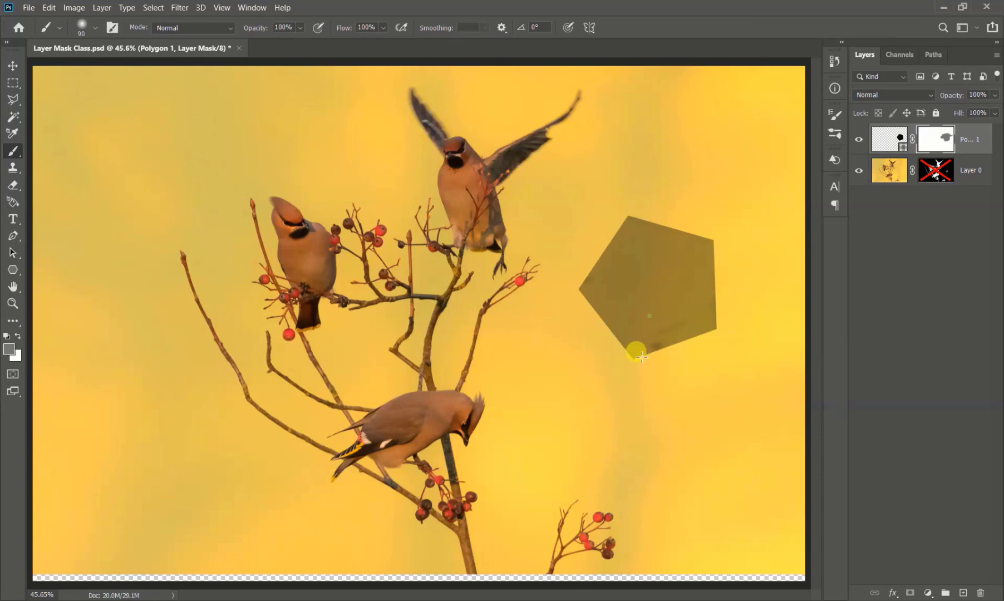